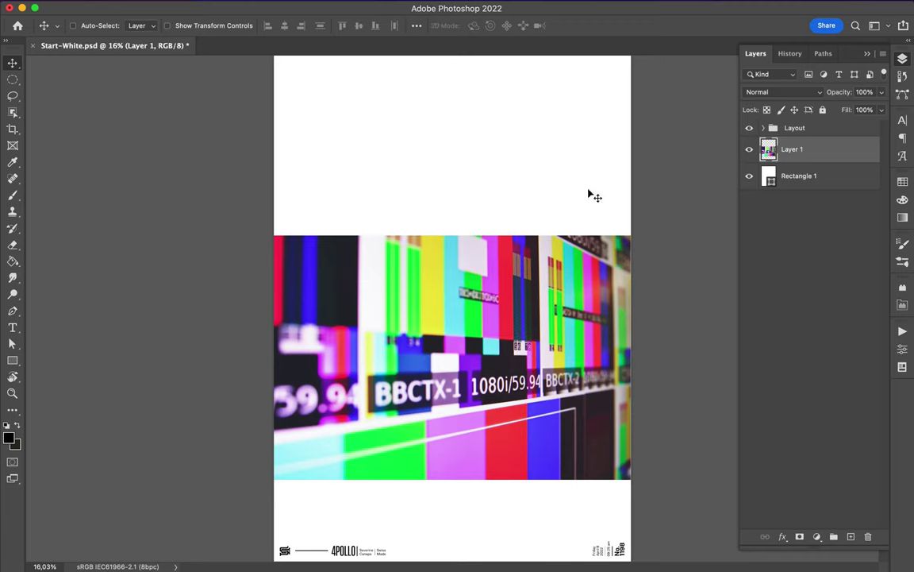
# Copy a circle of the TV photo onto its own layer and move it toward the white area
pyautogui.moveTo(403, 320); pyautogui.dragTo(522, 439)
pyautogui.hotkey('ctrl', 'j')
pyautogui.press('v')
pyautogui.moveTo(490, 402)
pyautogui.mouseDown()
pyautogui.moveTo(416, 221)
pyautogui.moveTo(373, 346)
pyautogui.mouseUp()
pyautogui.click(12, 277)
pyautogui.rightClick(361, 337)
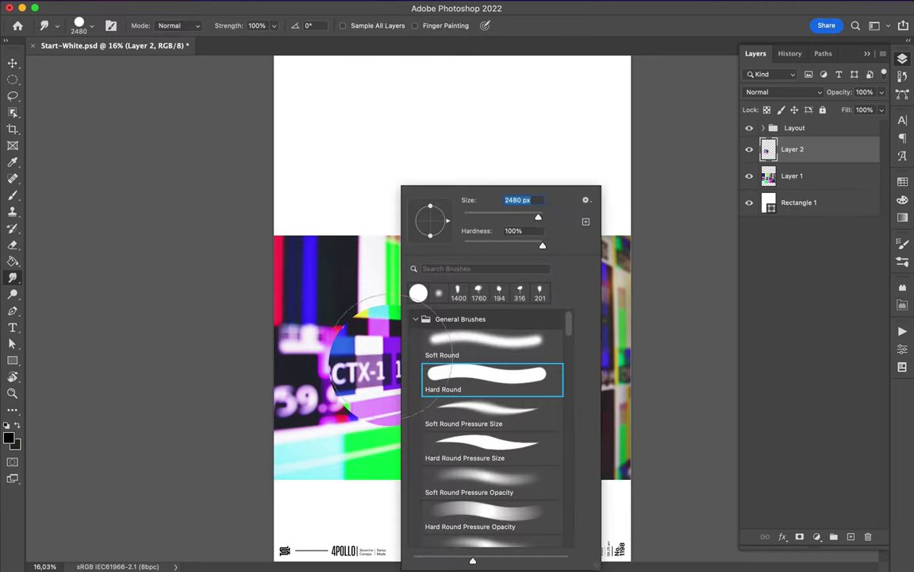
pyautogui.press('Return')
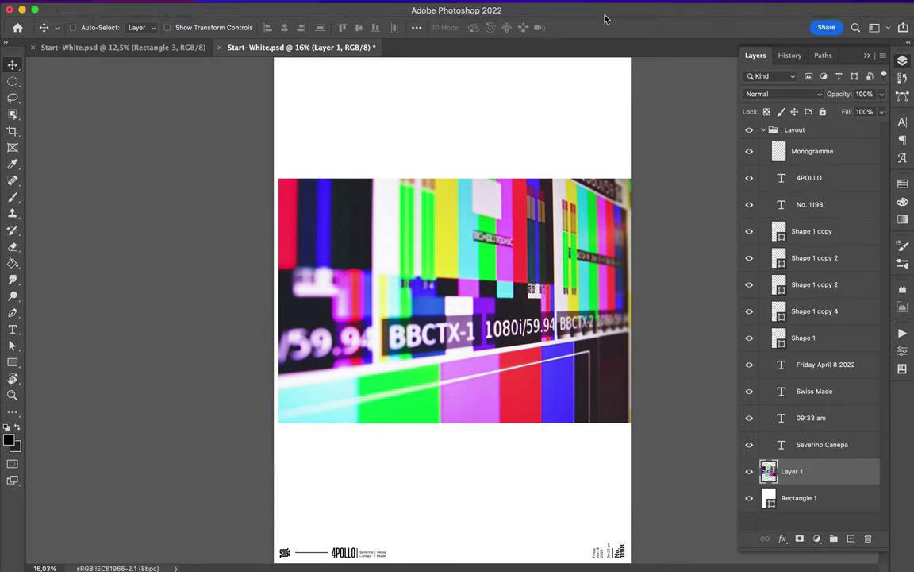
# Collapse the Layout group and copy another photo circle to a new layer below the image
pyautogui.click(764, 130)
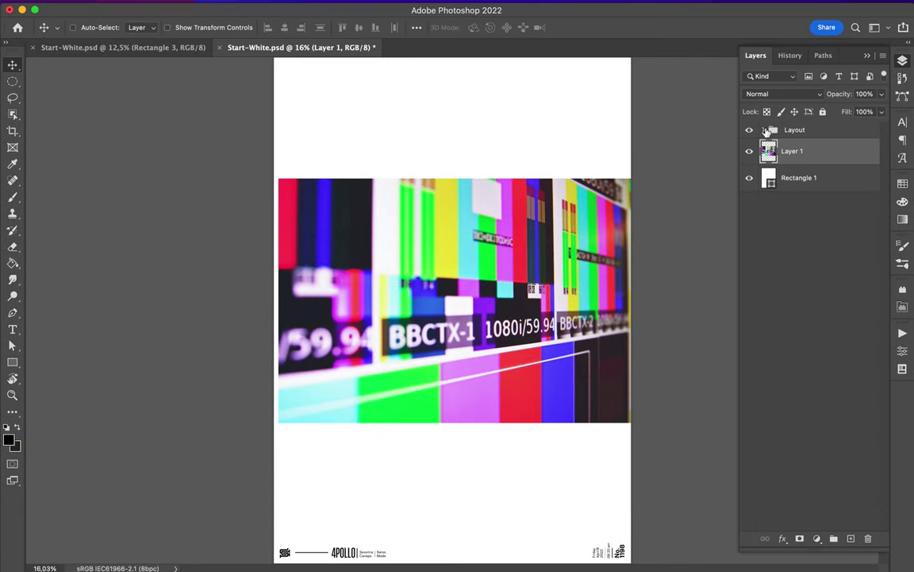
pyautogui.press('m')
pyautogui.moveTo(350, 250); pyautogui.dragTo(477, 377)
pyautogui.hotkey('ctrl', 'j')
pyautogui.moveTo(452, 325)
pyautogui.mouseDown()
pyautogui.moveTo(474, 435)
pyautogui.moveTo(469, 452)
pyautogui.mouseUp()
pyautogui.press('r')
pyautogui.rightClick(469, 453)
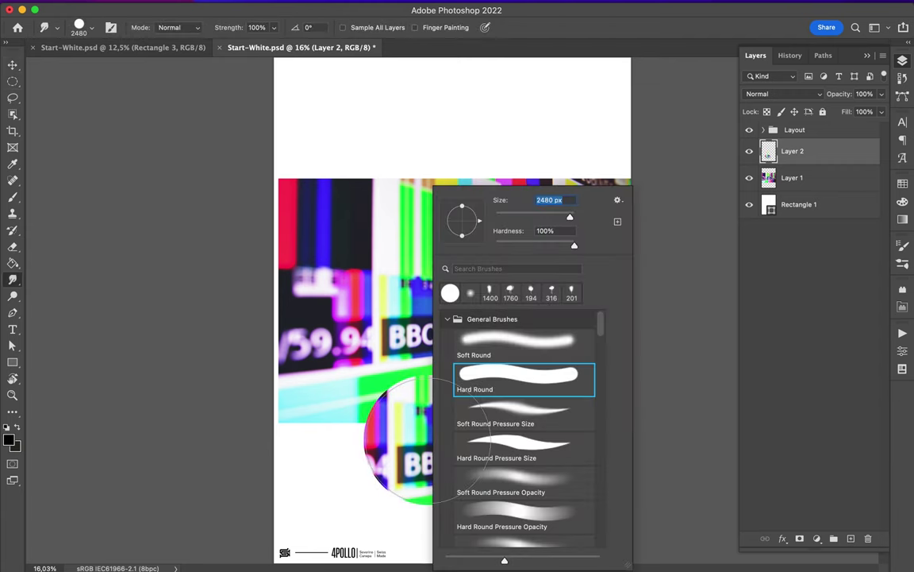
pyautogui.press('Escape')
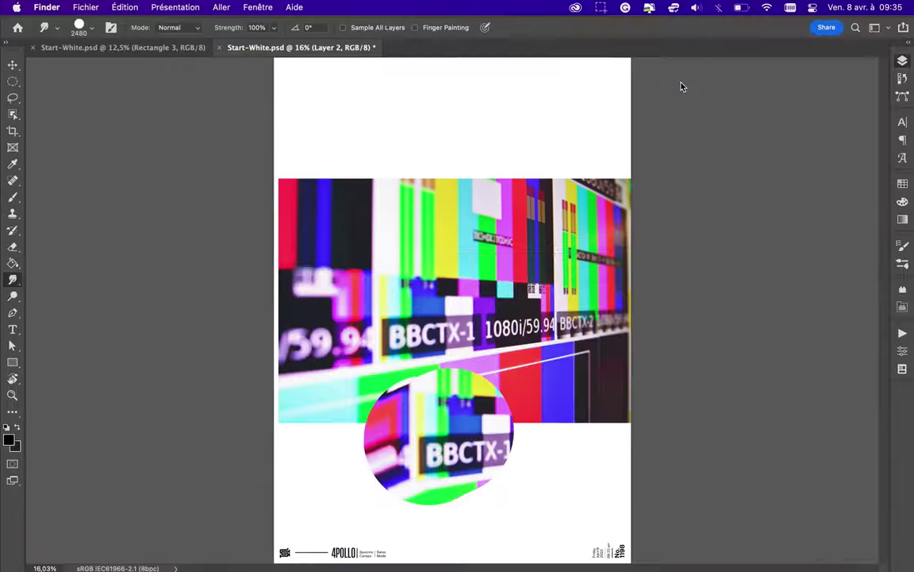
# Duplicate the smudged ribbon layer and apply a Gaussian Blur to the copy
pyautogui.press('super+j')
pyautogui.click(298, 8)
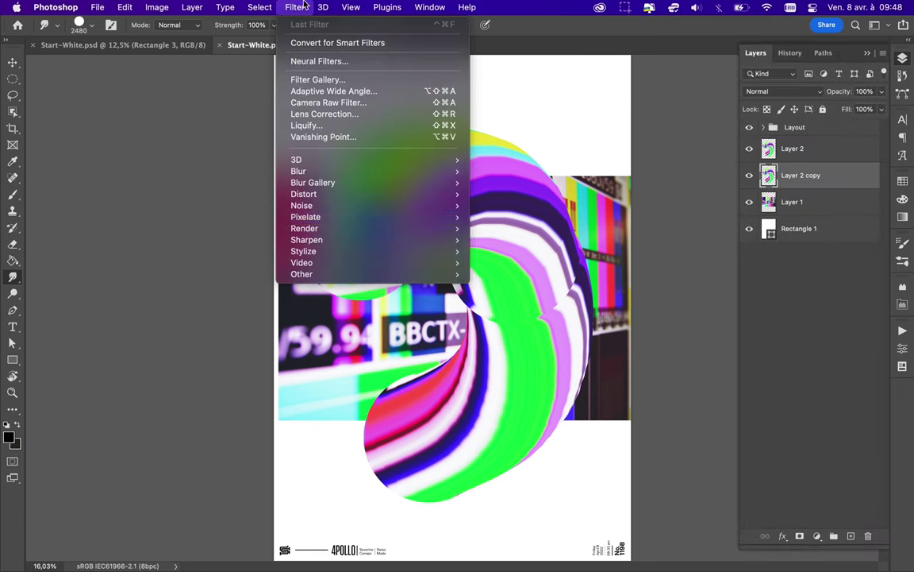
pyautogui.click(521, 219)
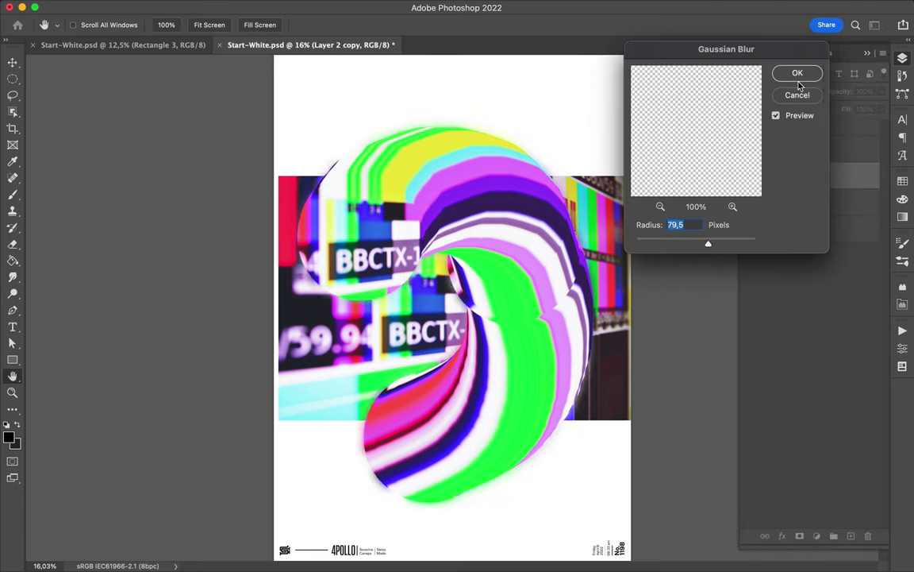
pyautogui.press('Escape')
# Copy a small circle of the TV photo onto Layer 3 and begin transforming it
pyautogui.click(793, 202)
pyautogui.press('m')
pyautogui.moveTo(502, 215)
pyautogui.mouseDown()
pyautogui.moveTo(556, 273)
pyautogui.moveTo(391, 362)
pyautogui.mouseUp()
pyautogui.press('super+j')
pyautogui.press('v')
pyautogui.press('super+t')
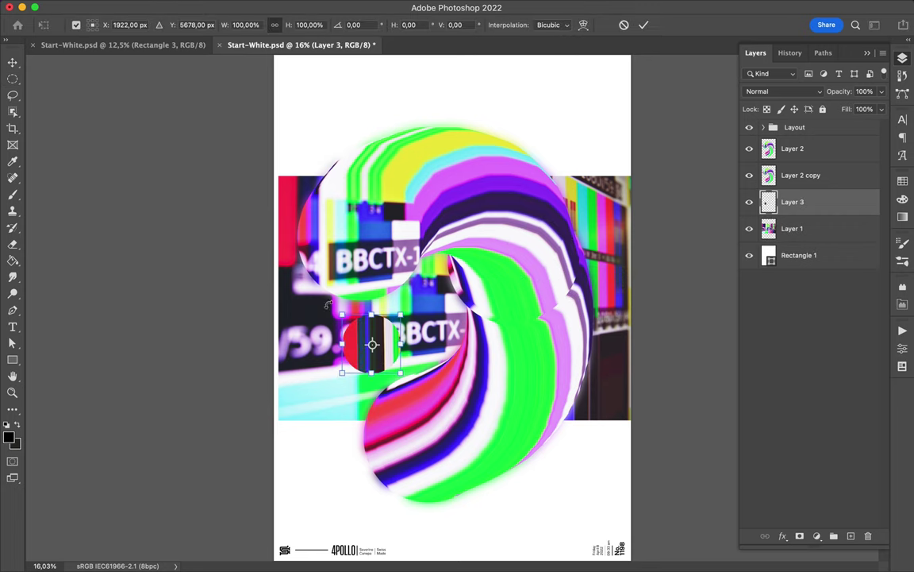
# Rotate the small striped circle and set up the Smudge tool at 1200 px
pyautogui.moveTo(408, 311); pyautogui.dragTo(429, 298)
pyautogui.press('Return')
pyautogui.click(12, 277)
pyautogui.rightClick(539, 263)
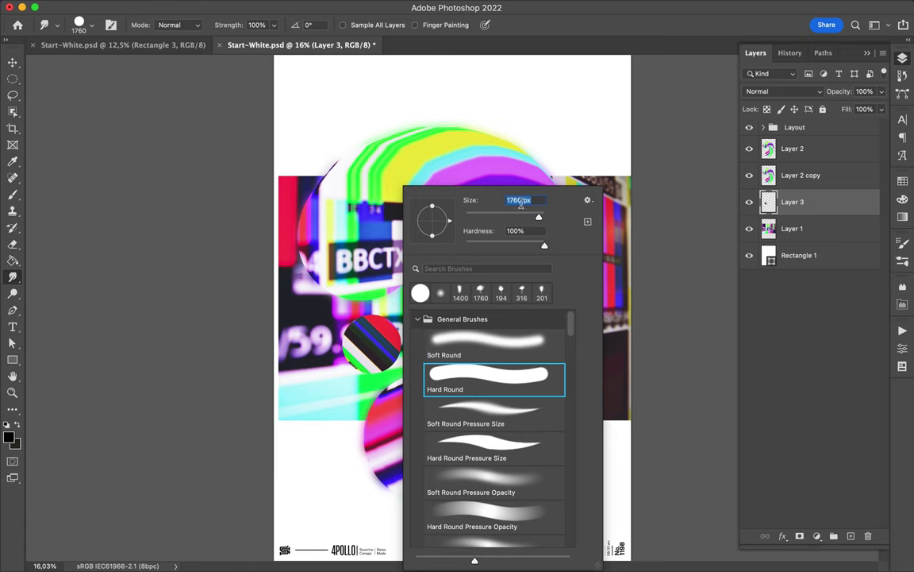
pyautogui.write('1200')
pyautogui.press('Return')
# Smudge the circle with a 1000 px brush into a ribbon looping over the first swirl
pyautogui.rightClick(384, 179)
pyautogui.write('1000')
pyautogui.press('Return')
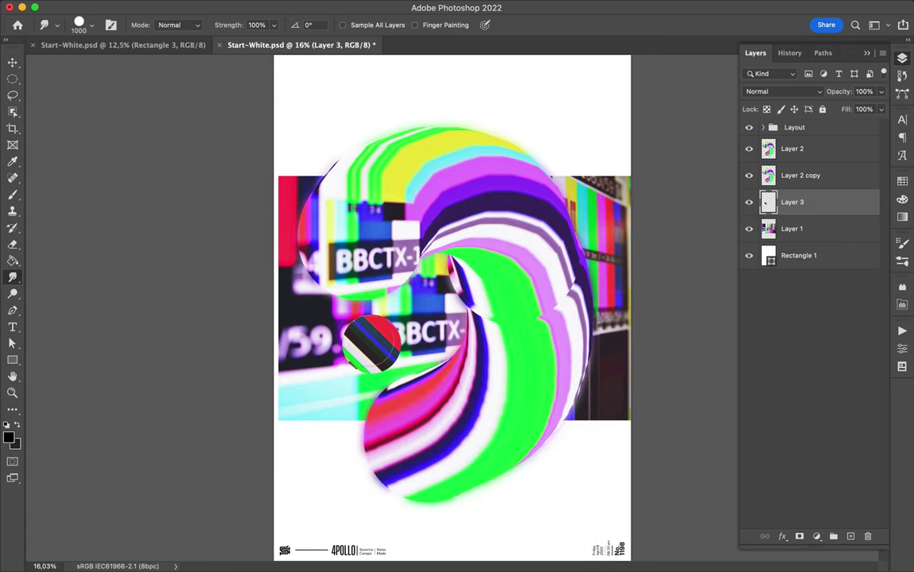
pyautogui.moveTo(371, 341)
pyautogui.mouseDown()
pyautogui.moveTo(445, 300)
pyautogui.moveTo(405, 267)
pyautogui.mouseUp()
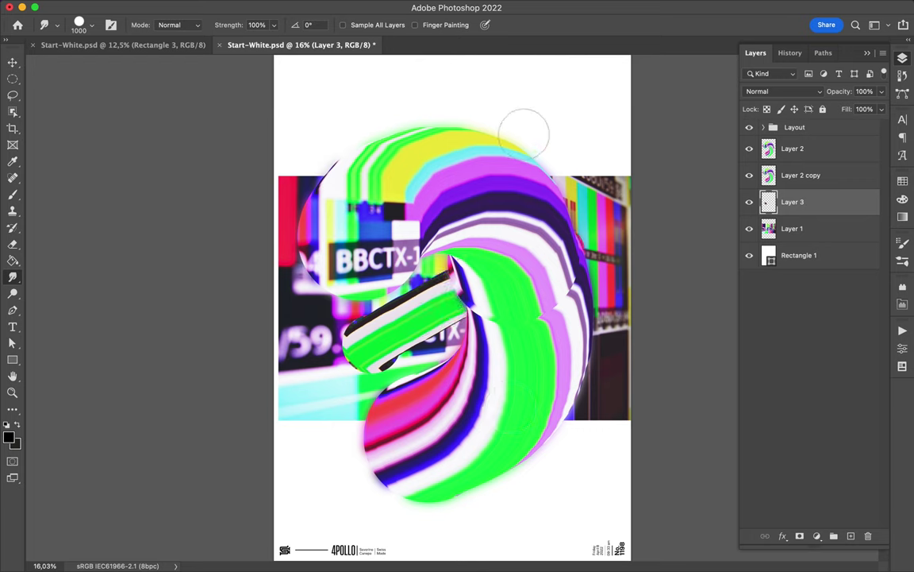
pyautogui.moveTo(584, 226); pyautogui.dragTo(613, 292)
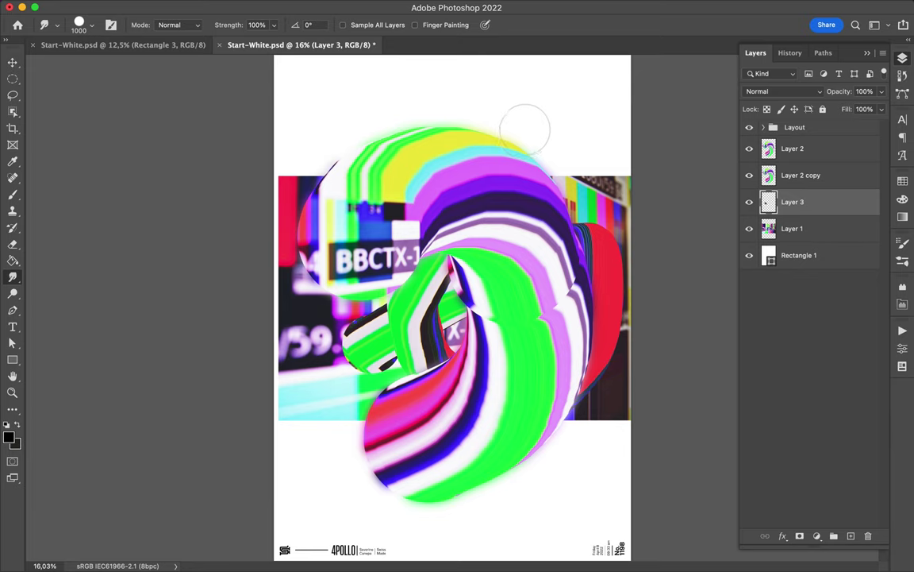
pyautogui.moveTo(528, 129); pyautogui.dragTo(556, 122)
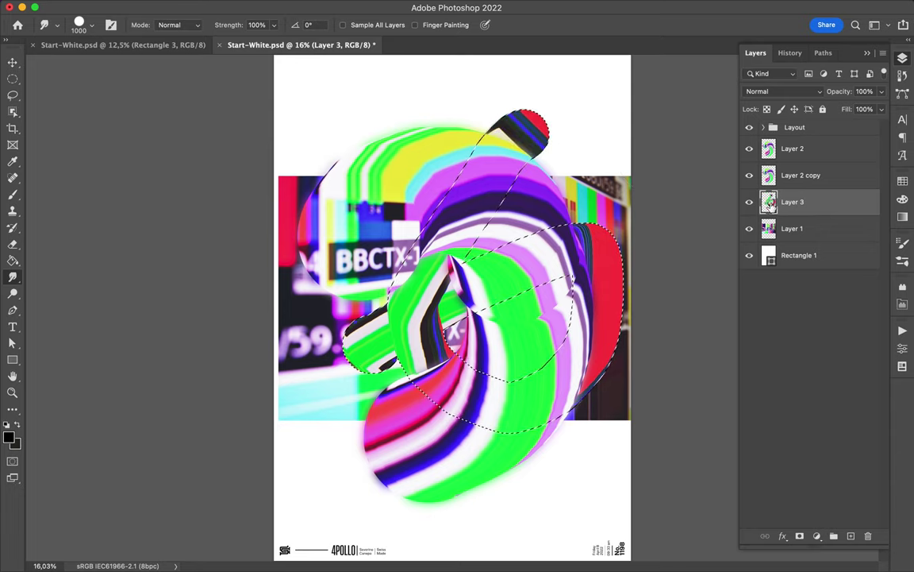
# Shift the first ribbon layers into new positions over the second ribbon
pyautogui.press('v')
pyautogui.keyDown('ctrl'); pyautogui.click(525, 256); pyautogui.keyUp('ctrl')
pyautogui.moveTo(525, 256)
pyautogui.mouseDown()
pyautogui.moveTo(516, 230)
pyautogui.moveTo(512, 439)
pyautogui.mouseUp()
pyautogui.moveTo(585, 378); pyautogui.dragTo(604, 351)
pyautogui.keyDown('ctrl'); pyautogui.click(768, 201); pyautogui.keyUp('ctrl')
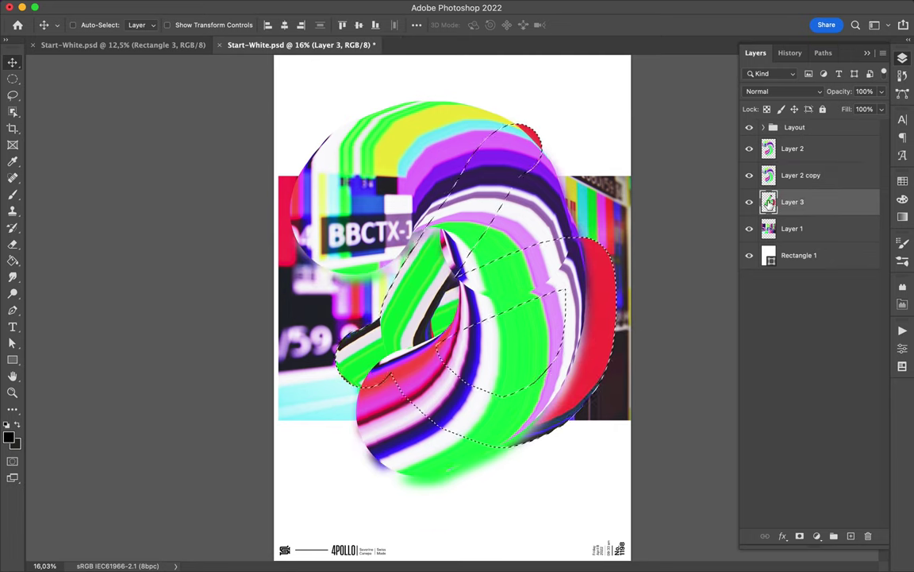
# Move the second ribbon up and to the left
pyautogui.press('m')
pyautogui.click(589, 271)
pyautogui.press('v')
pyautogui.moveTo(606, 290)
pyautogui.mouseDown()
pyautogui.moveTo(543, 250)
pyautogui.moveTo(549, 242)
pyautogui.mouseUp()
pyautogui.keyDown('ctrl'); pyautogui.click(770, 202); pyautogui.keyUp('ctrl')
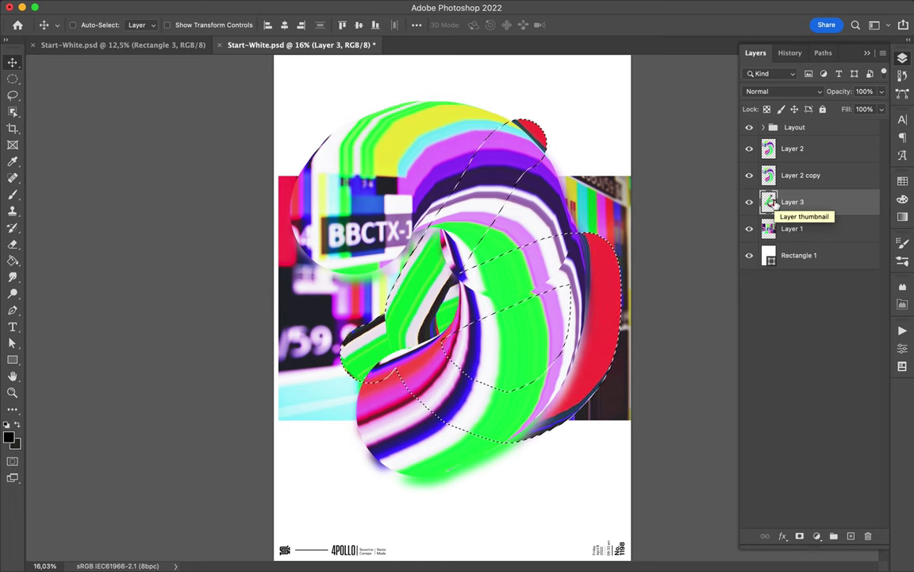
pyautogui.press('m')
pyautogui.click(429, 298)
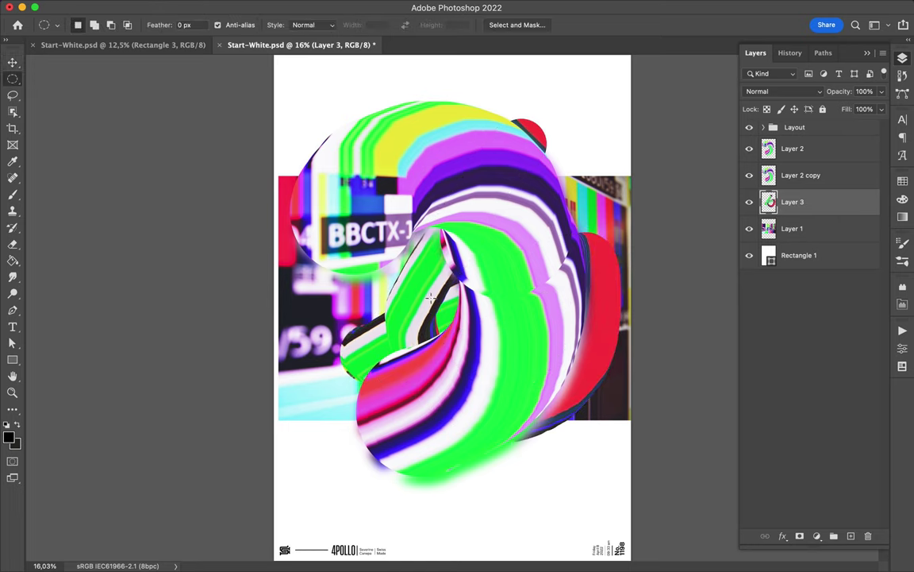
# Nudge the second ribbon down-right, then shift all three ribbons slightly together
pyautogui.hotkey('ctrl', 't')
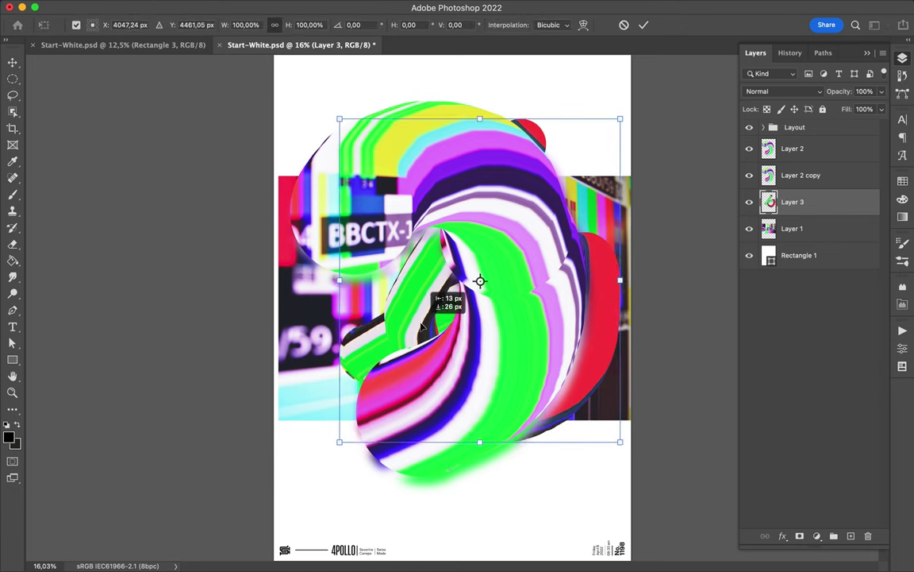
pyautogui.press('Escape')
pyautogui.press('v')
pyautogui.moveTo(434, 322); pyautogui.dragTo(455, 338)
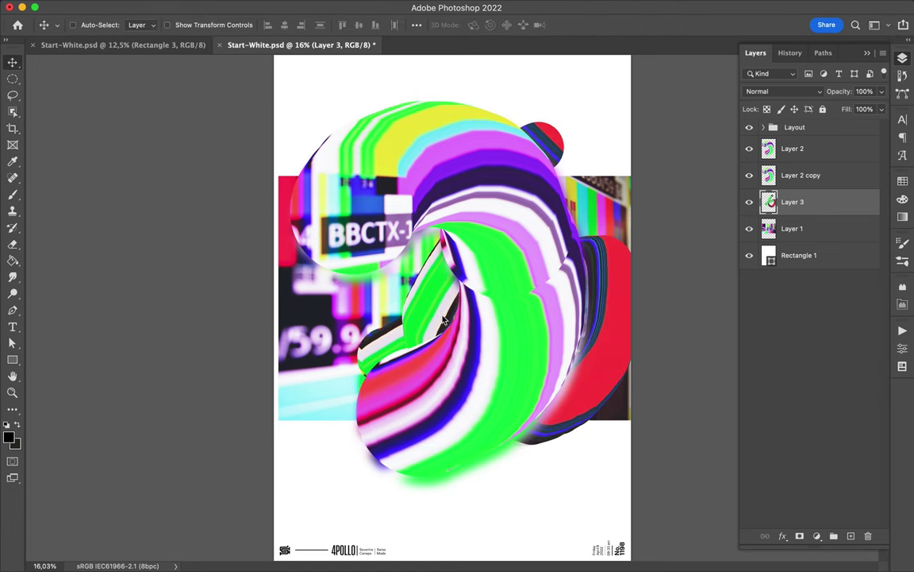
pyautogui.hotkey('alt', 'shift', ']')
pyautogui.hotkey('alt', 'shift', ']')
pyautogui.moveTo(540, 280); pyautogui.dragTo(532, 278)
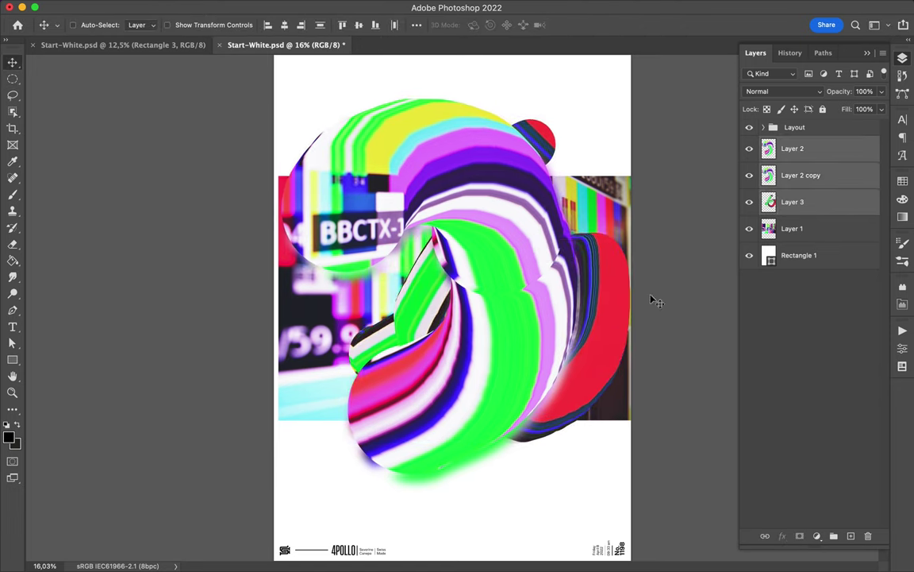
# Load Layer 3's outline as a selection and target the first ribbon layer
pyautogui.click(793, 202)
pyautogui.keyDown('ctrl'); pyautogui.click(769, 202); pyautogui.keyUp('ctrl')
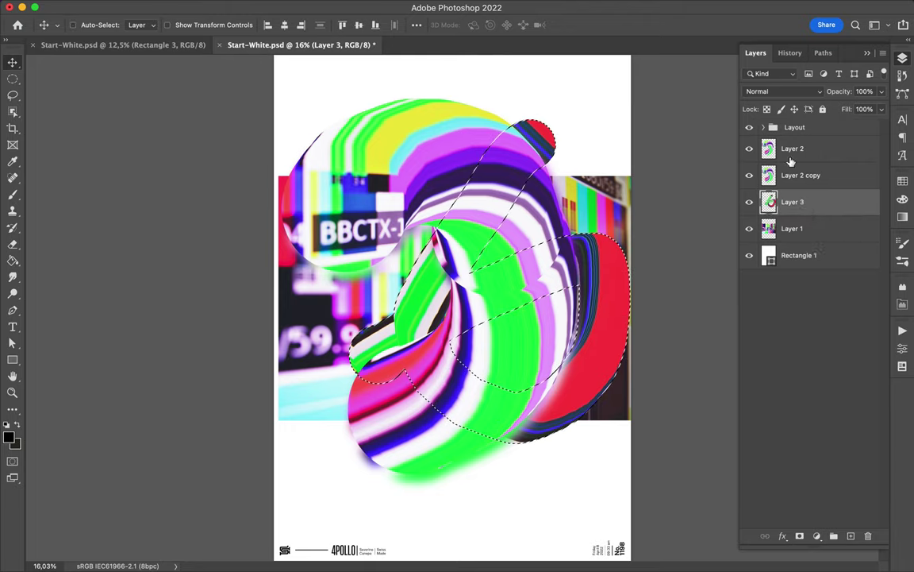
pyautogui.click(792, 148)
pyautogui.hotkey('ctrl', 'd')
# Mask Layer 2 by painting black at 100% opacity inside the Layer 3 selection
pyautogui.press('m')
pyautogui.click(799, 536)
pyautogui.hotkey('ctrl', 'shift', 'd')
pyautogui.press('b')
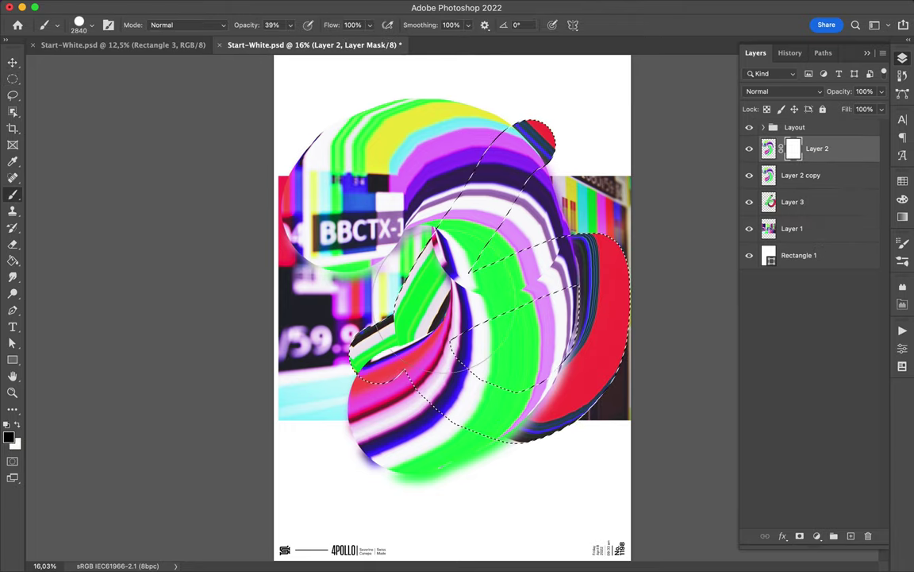
pyautogui.moveTo(474, 407); pyautogui.dragTo(498, 424)
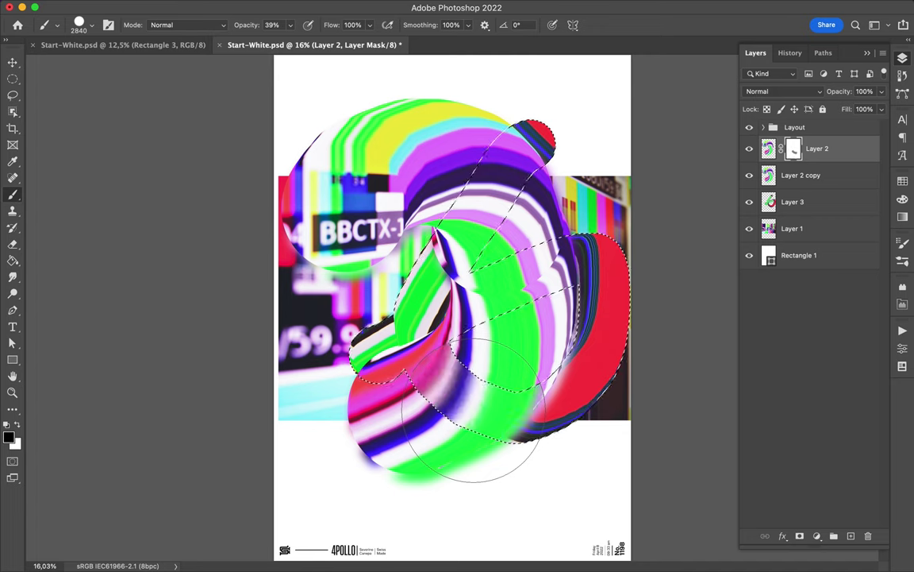
pyautogui.hotkey('ctrl', 'z')
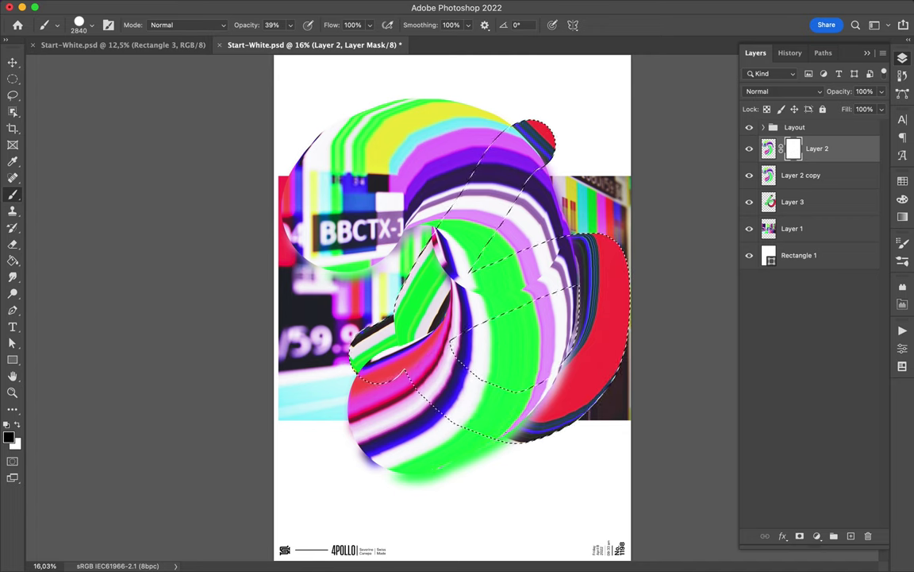
pyautogui.rightClick(470, 402)
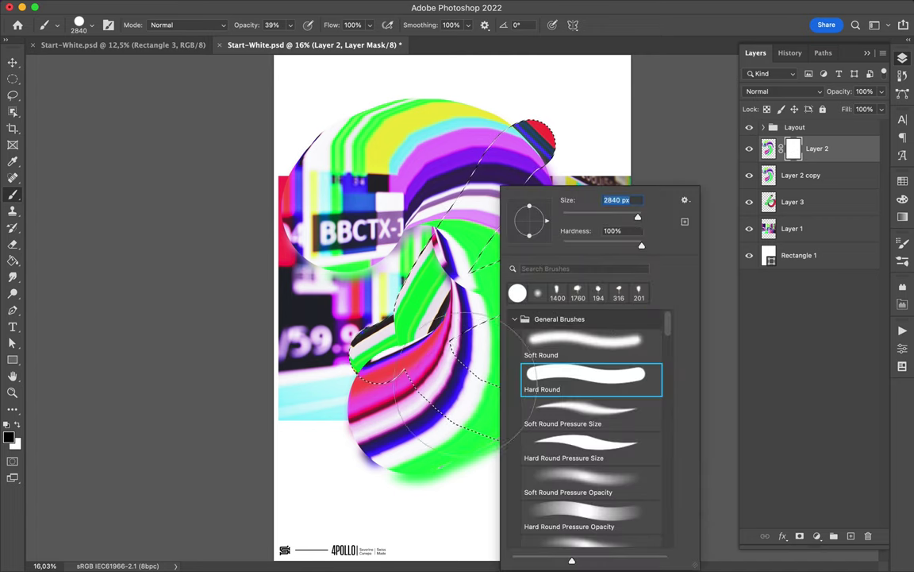
pyautogui.press('Escape')
pyautogui.moveTo(292, 42); pyautogui.dragTo(329, 42)
pyautogui.moveTo(393, 365); pyautogui.dragTo(556, 429)
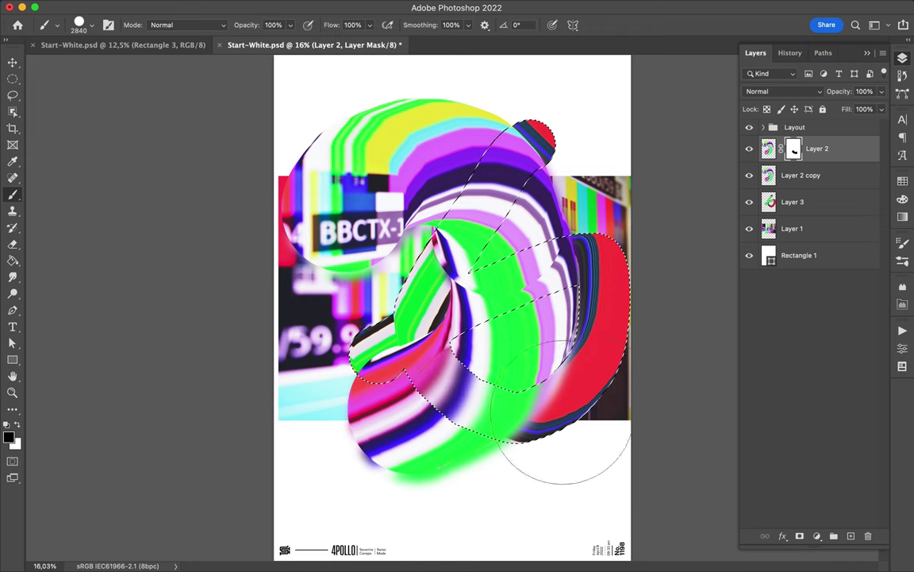
# Add an empty layer mask to the blurred Layer 2 copy
pyautogui.click(835, 537)
pyautogui.hotkey('ctrl', 'z')
pyautogui.click(816, 536)
pyautogui.press('Escape')
pyautogui.press('m')
pyautogui.hotkey('ctrl', 'd')
pyautogui.click(800, 536)
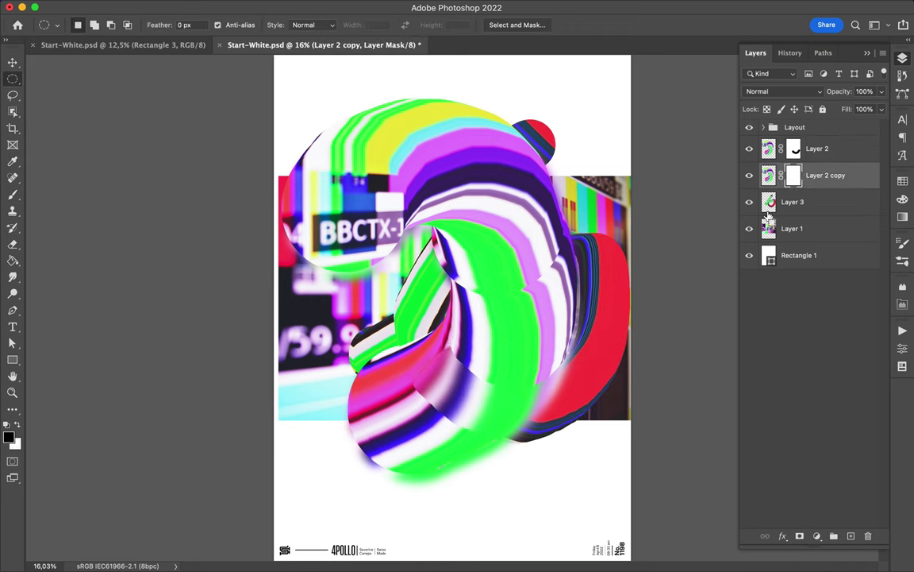
# Paint on Layer 2 copy's mask inside Layer 3's outline where the second ribbon passes
pyautogui.keyDown('ctrl'); pyautogui.click(769, 203); pyautogui.keyUp('ctrl')
pyautogui.press('b')
pyautogui.moveTo(509, 422); pyautogui.dragTo(462, 413)
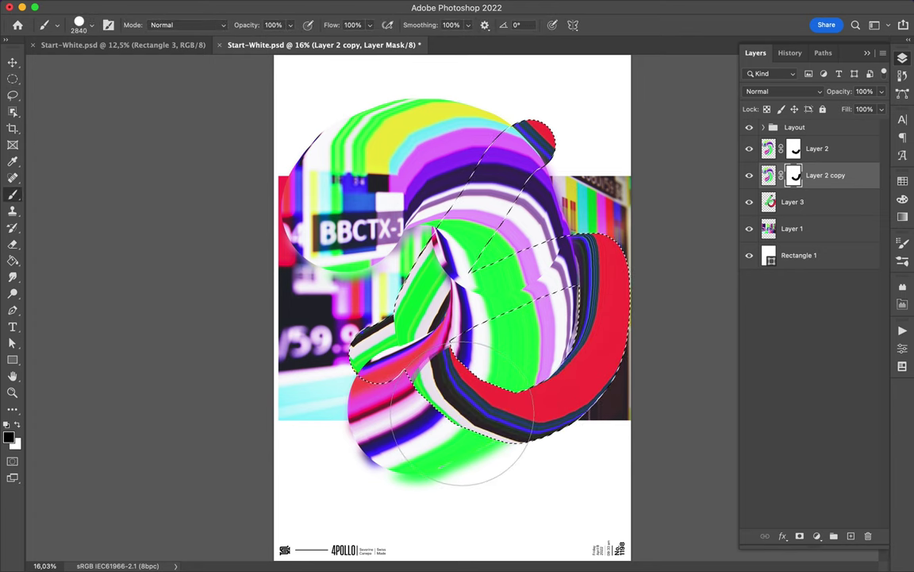
pyautogui.rightClick(418, 307)
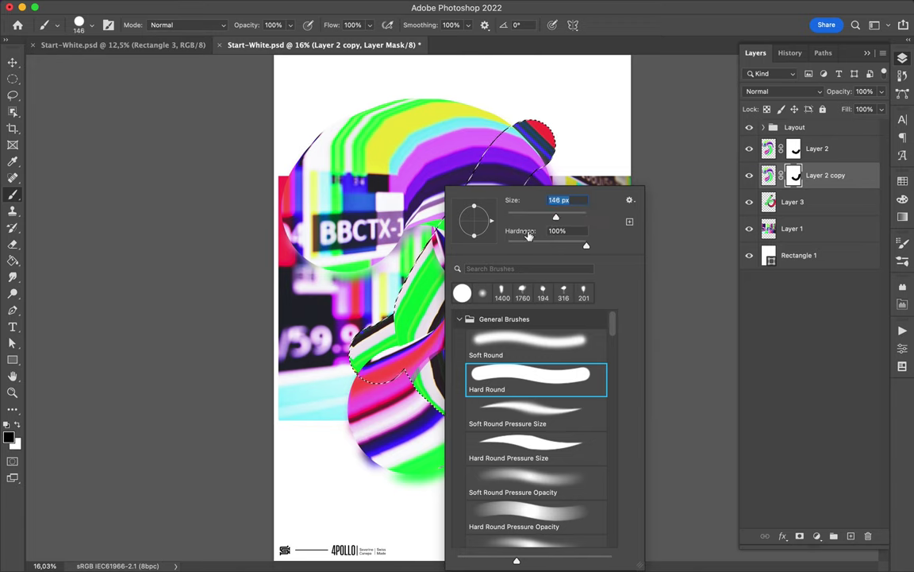
pyautogui.press('Return')
pyautogui.scroll(5, 356, 338)
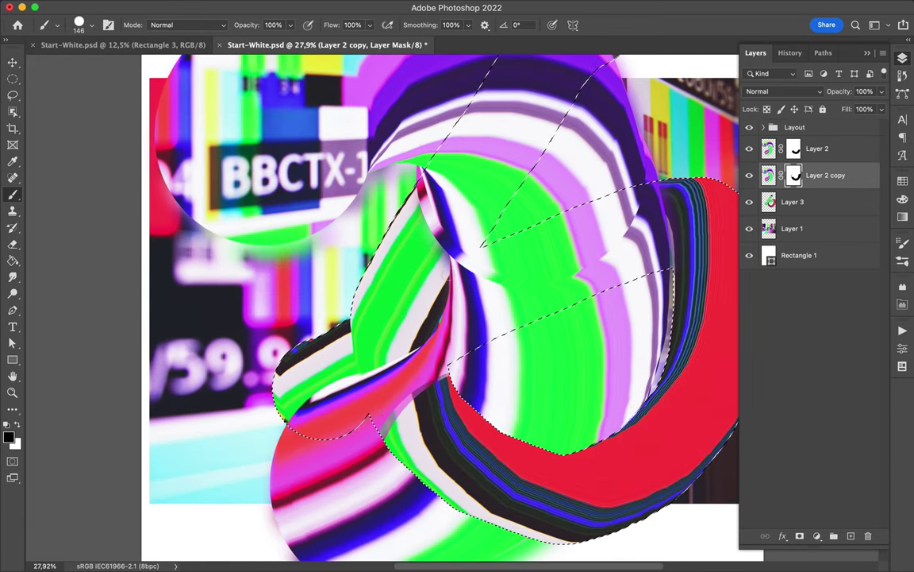
# Paint out more of the ribbon on Layer 2 copy's mask with a 460 px brush
pyautogui.rightClick(429, 408)
pyautogui.write('460')
pyautogui.press('Return')
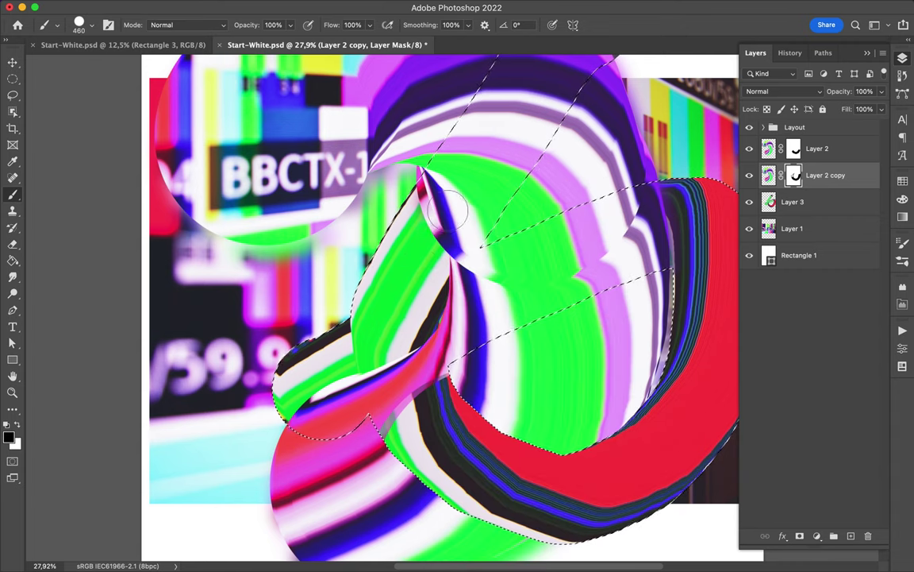
pyautogui.scroll(3, 421, 270)
pyautogui.scroll(3, 421, 270)
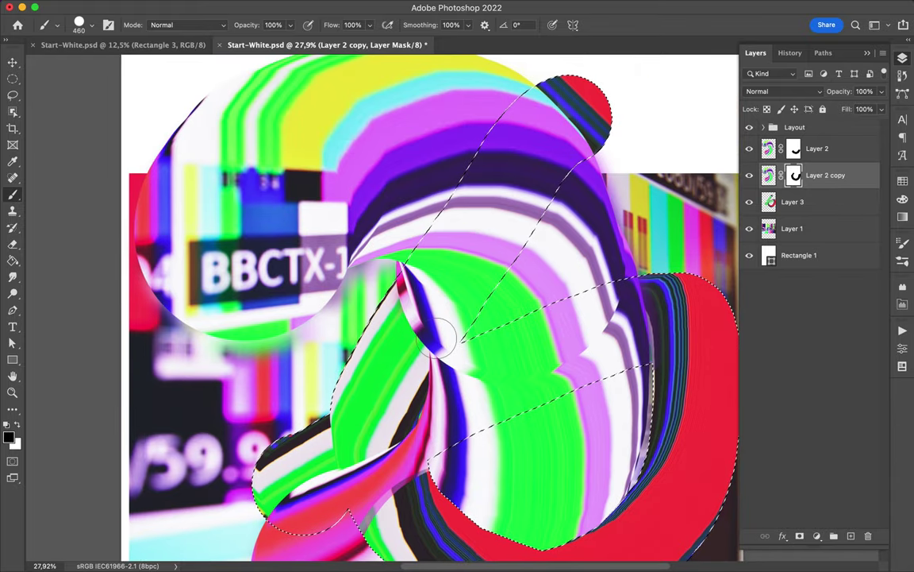
pyautogui.moveTo(405, 320); pyautogui.dragTo(470, 185)
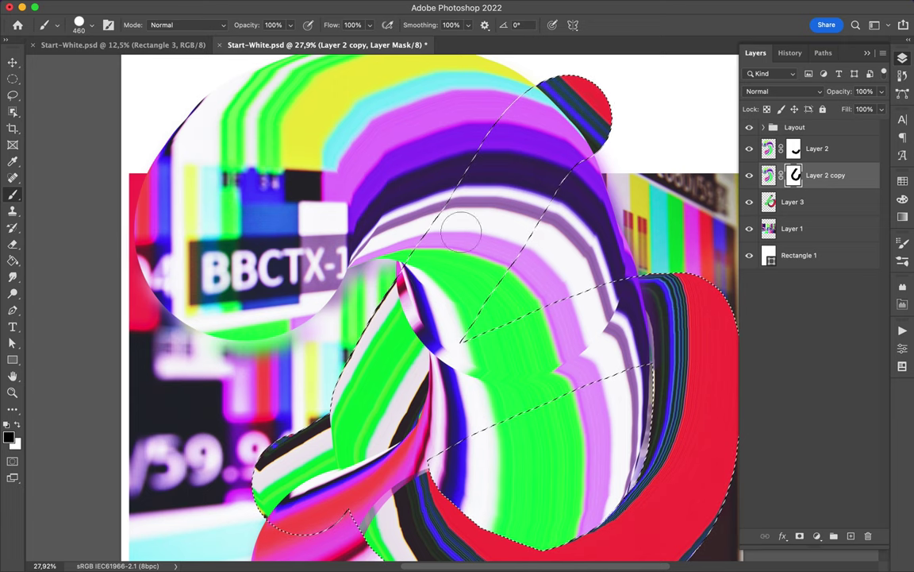
# Replace Layer 2's mask with a copy of Layer 2 copy's mask
pyautogui.moveTo(795, 175); pyautogui.dragTo(795, 153)
pyautogui.press('Return')
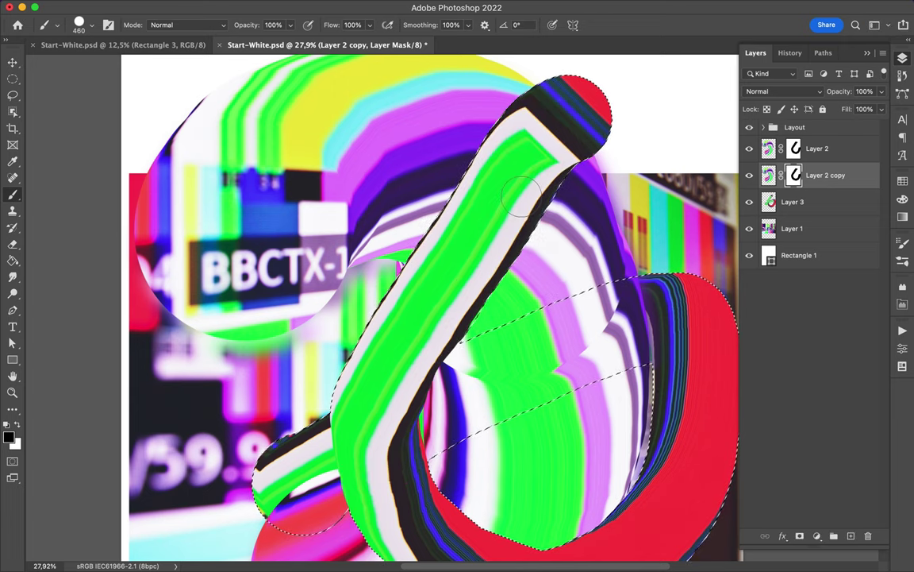
pyautogui.scroll(-4, 527, 153)
pyautogui.click(794, 149)
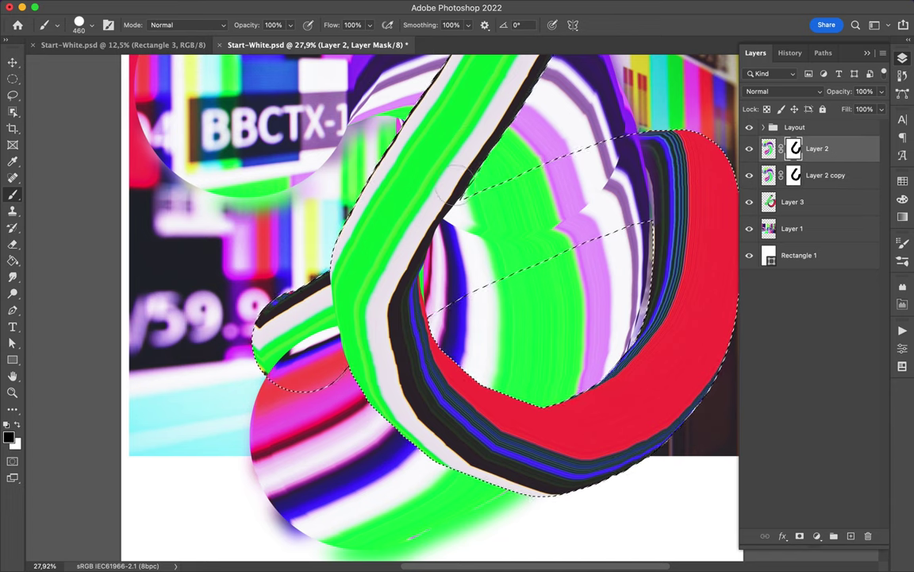
pyautogui.scroll(-1, 389, 274)
pyautogui.scroll(-1, 389, 274)
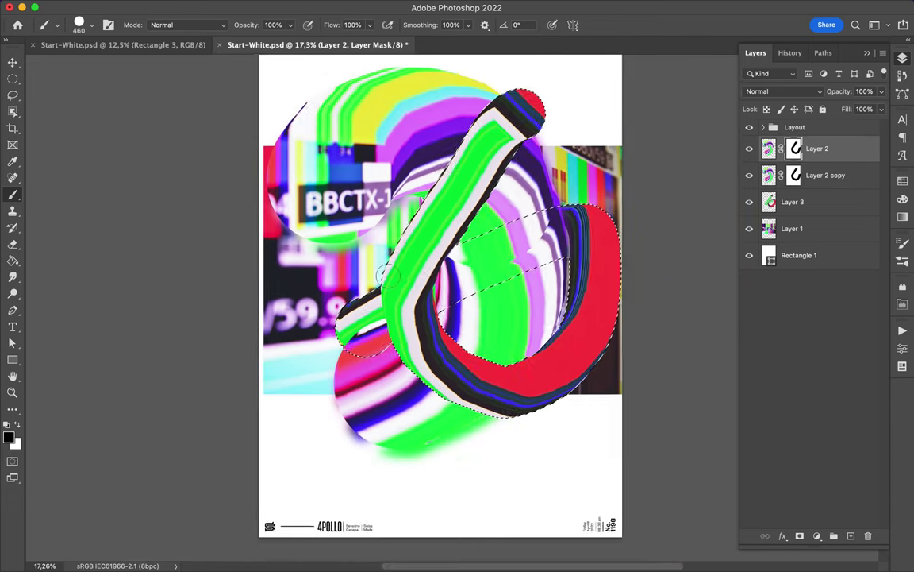
pyautogui.scroll(-1, 389, 274)
# Duplicate Layer 3 and try the copy at the top of the stack
pyautogui.press('m')
pyautogui.press('v')
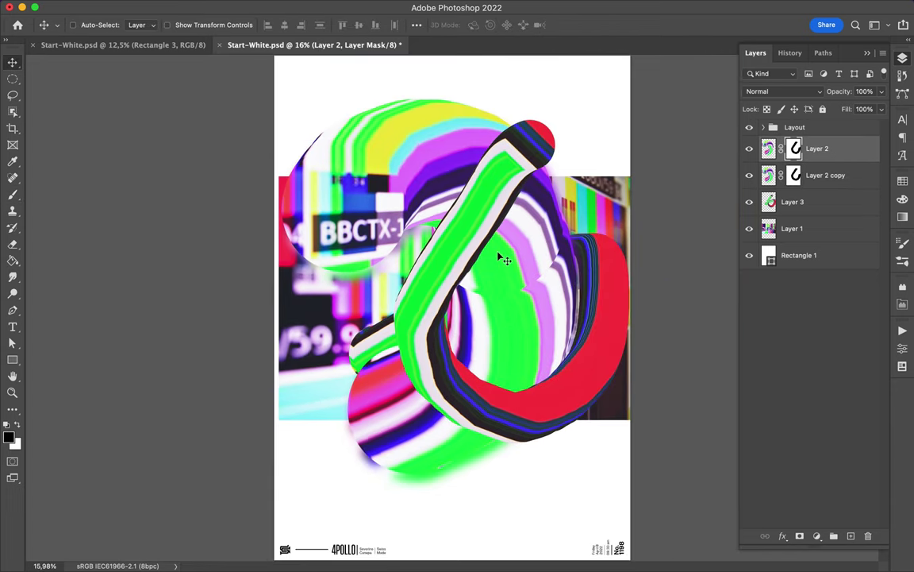
pyautogui.moveTo(794, 201)
pyautogui.mouseDown()
pyautogui.moveTo(768, 204)
pyautogui.moveTo(786, 217)
pyautogui.mouseUp()
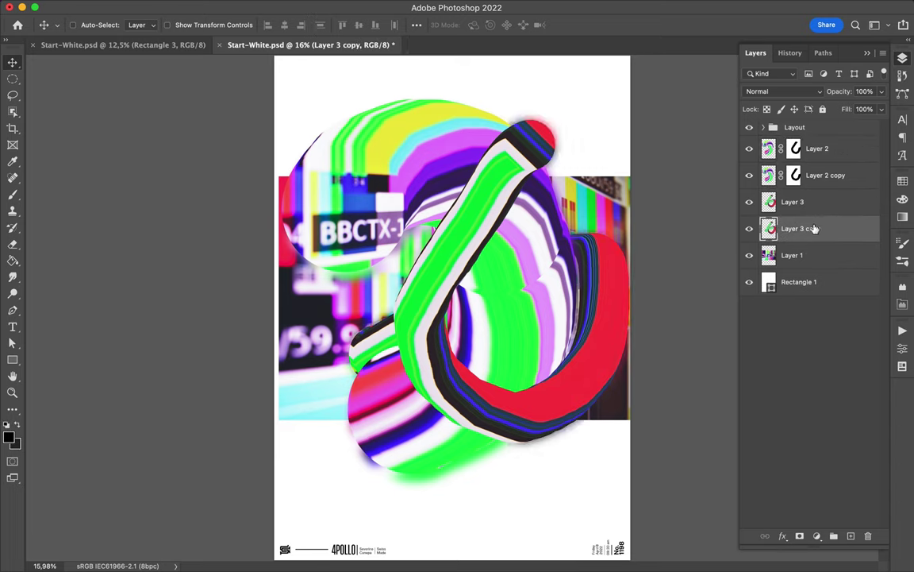
pyautogui.moveTo(814, 229)
pyautogui.mouseDown()
pyautogui.moveTo(812, 143)
pyautogui.moveTo(800, 244)
pyautogui.moveTo(792, 189)
pyautogui.mouseUp()
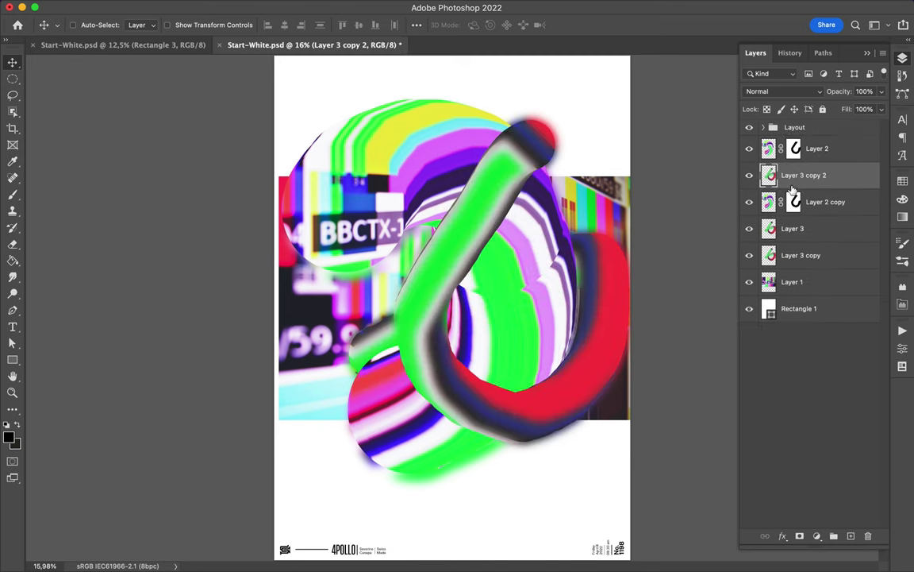
# Duplicate Layer 3 copy to the top, add a mask, and hide its blurred green
pyautogui.moveTo(792, 186); pyautogui.dragTo(798, 141)
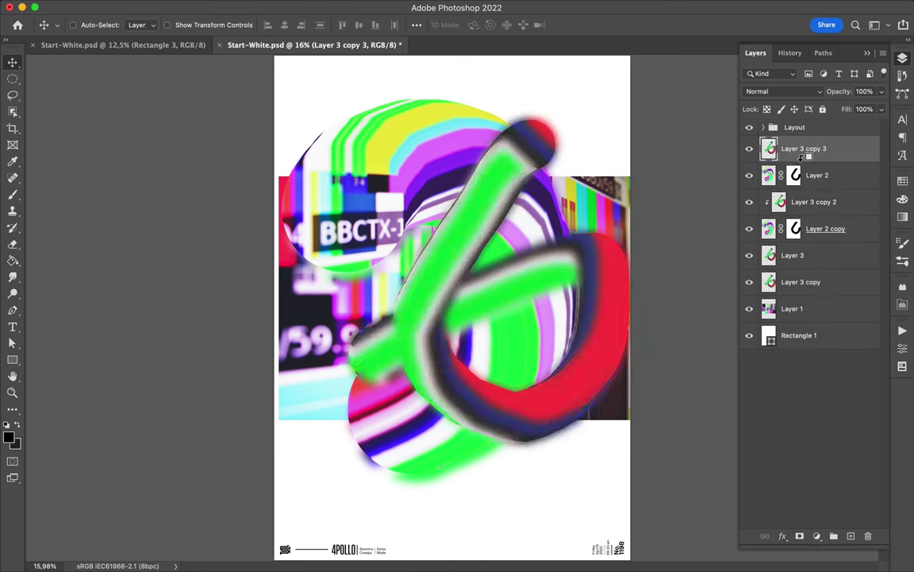
pyautogui.press('e')
pyautogui.press('b')
pyautogui.scroll(3, 476, 277)
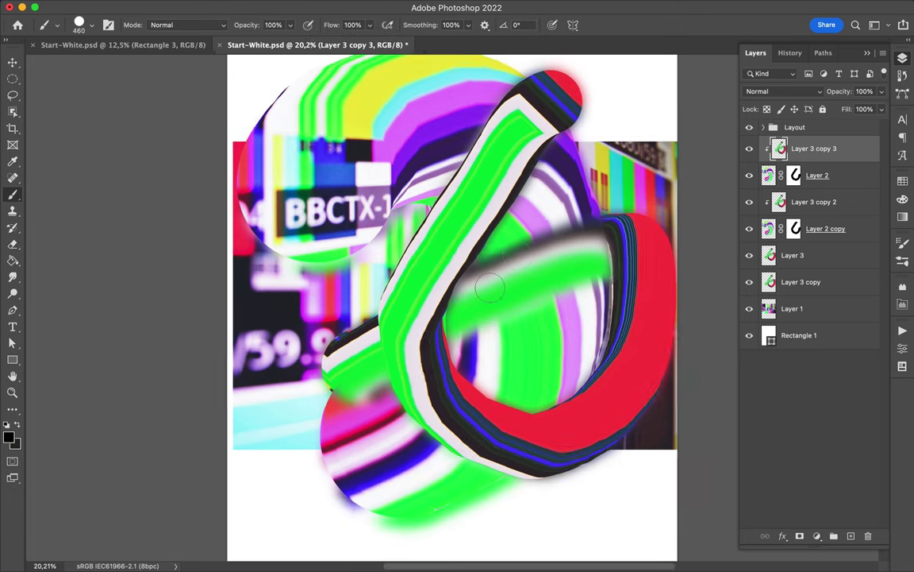
pyautogui.click(803, 537)
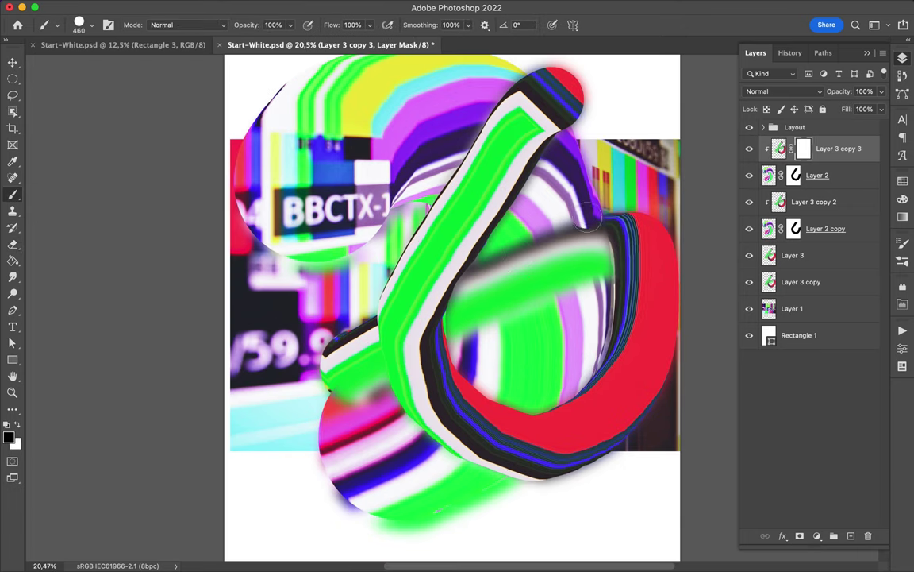
pyautogui.moveTo(532, 187); pyautogui.dragTo(596, 278)
pyautogui.moveTo(597, 227); pyautogui.dragTo(488, 262)
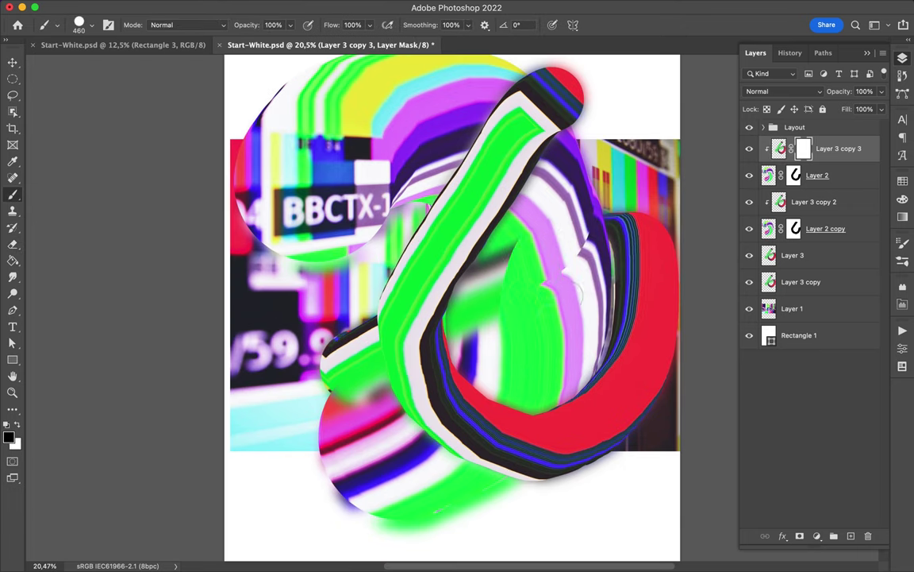
# Mask out more green with a Soft Round brush, revealing purple, blue, white and pink stripes
pyautogui.rightClick(445, 294)
pyautogui.doubleClick(525, 351)
pyautogui.moveTo(464, 273); pyautogui.dragTo(445, 242)
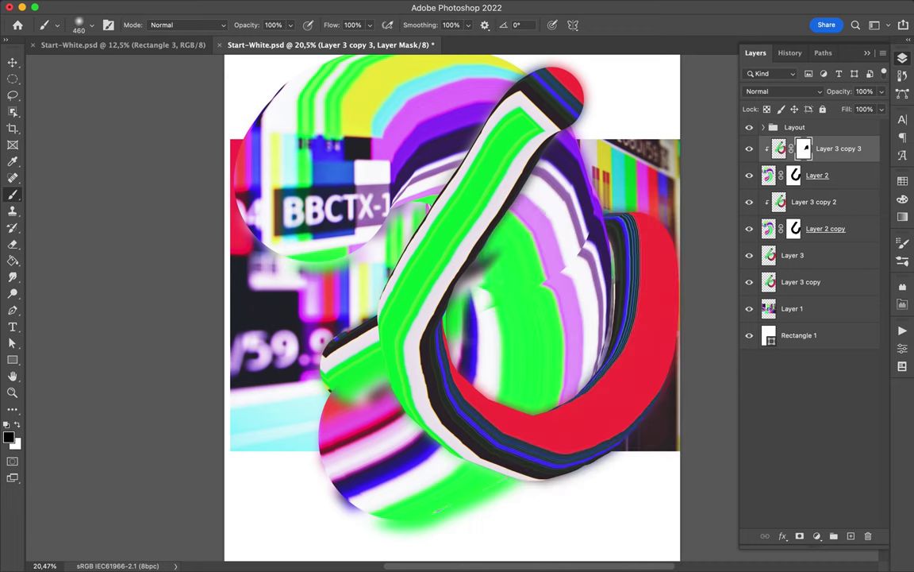
pyautogui.moveTo(467, 331); pyautogui.dragTo(429, 254)
pyautogui.moveTo(476, 292); pyautogui.dragTo(482, 363)
pyautogui.moveTo(362, 401); pyautogui.dragTo(321, 337)
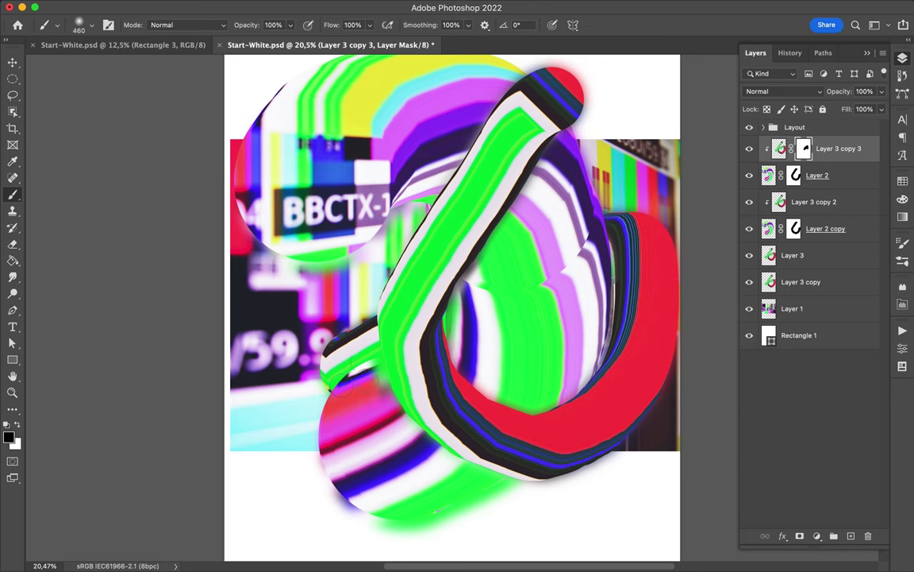
# Fit the poster in view and move Layer 1 to the top of the stack
pyautogui.press('v')
pyautogui.hotkey('ctrl', '0')
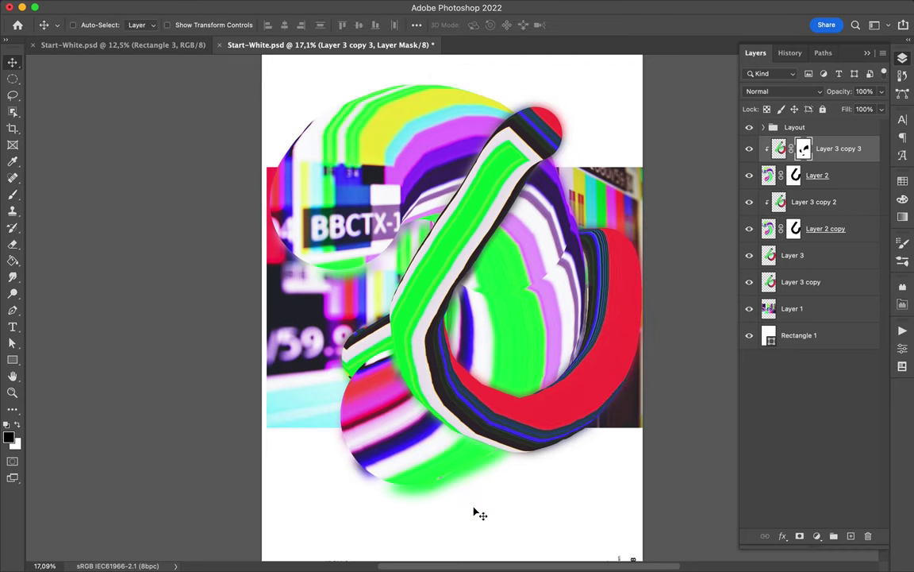
pyautogui.moveTo(792, 308); pyautogui.dragTo(796, 150)
pyautogui.press('m')
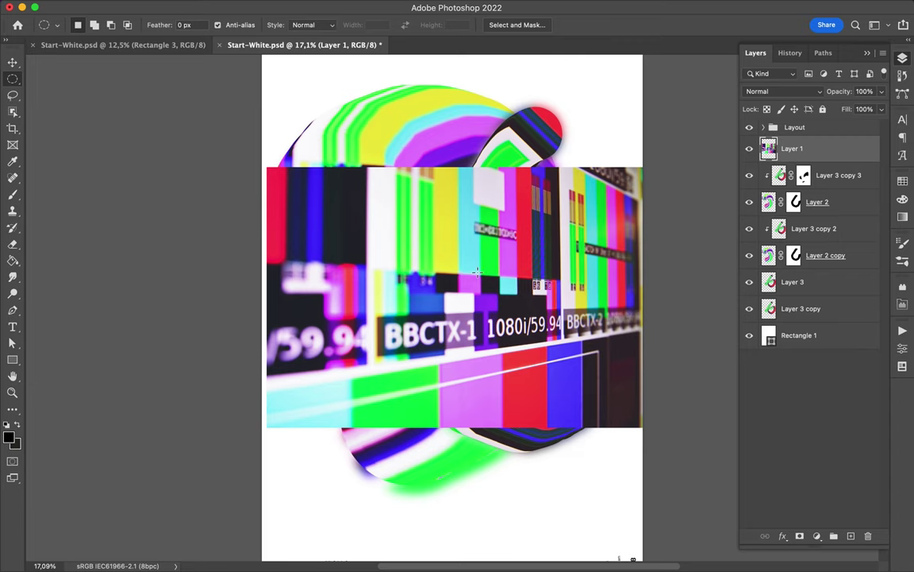
# Create a new empty Layer 4 and hide Layer 1
pyautogui.hotkey('ctrl', 'shift', 'alt', 'n')
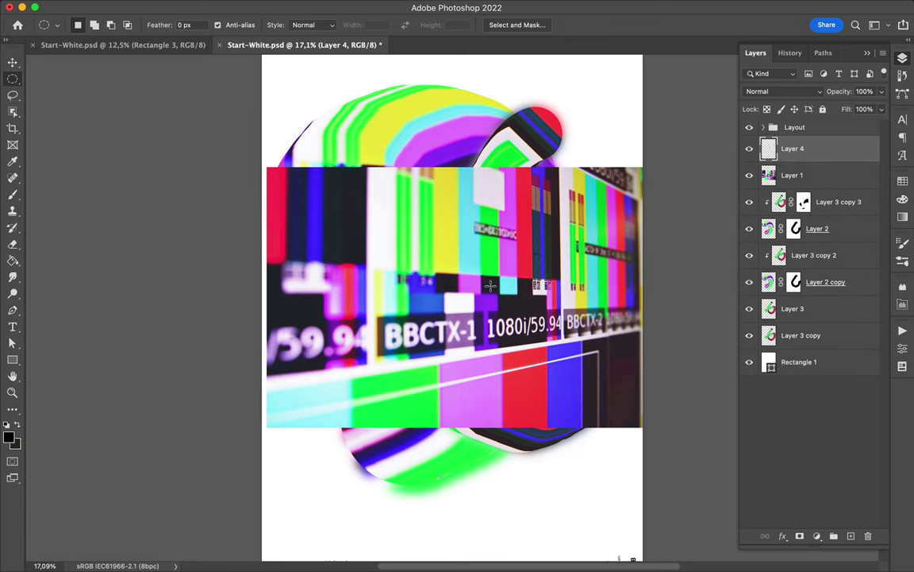
pyautogui.press('v')
pyautogui.hotkey('ctrl', ',')
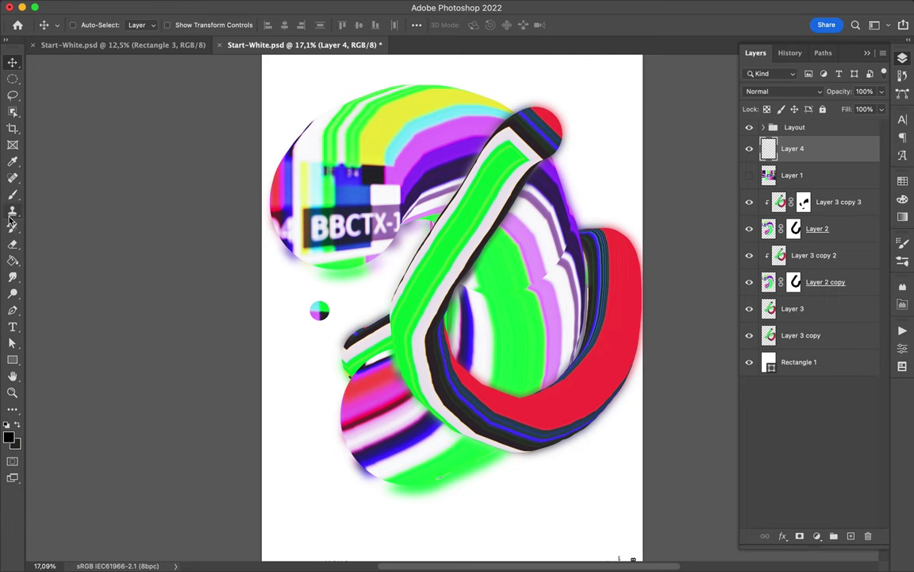
# Smudge cyan and pink strands with a 252 px brush, hooking and extending them across the ribbons
pyautogui.press('r')
pyautogui.rightClick(435, 218)
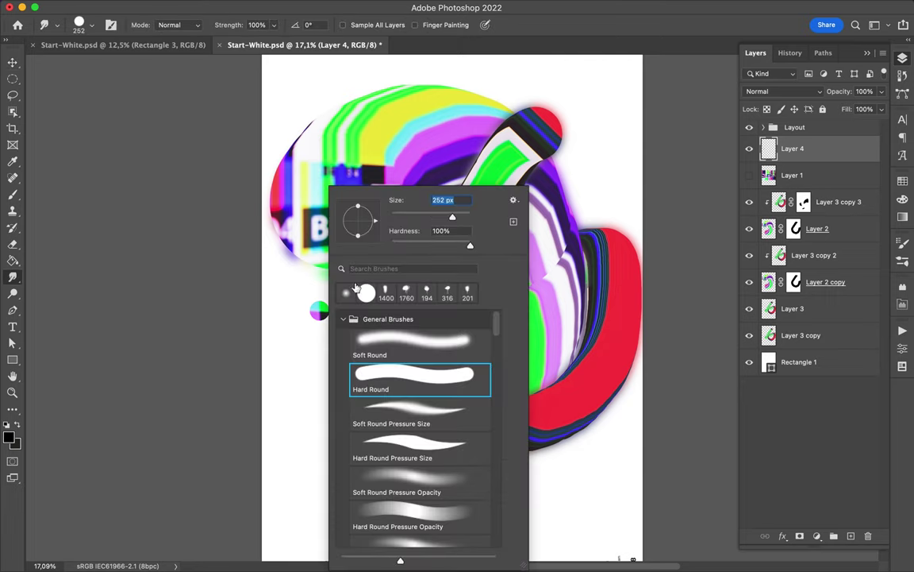
pyautogui.press('Return')
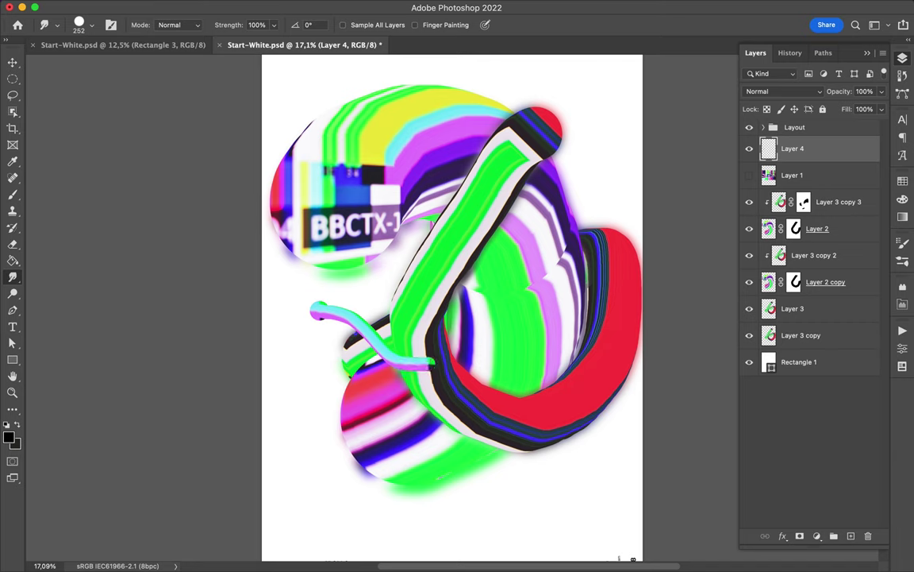
pyautogui.moveTo(457, 359); pyautogui.dragTo(449, 287)
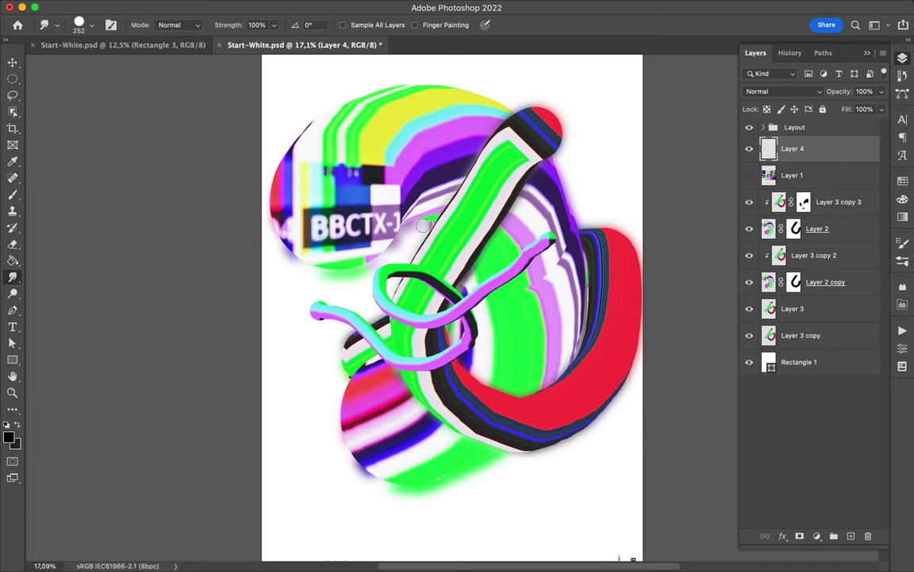
pyautogui.moveTo(569, 216); pyautogui.dragTo(587, 190)
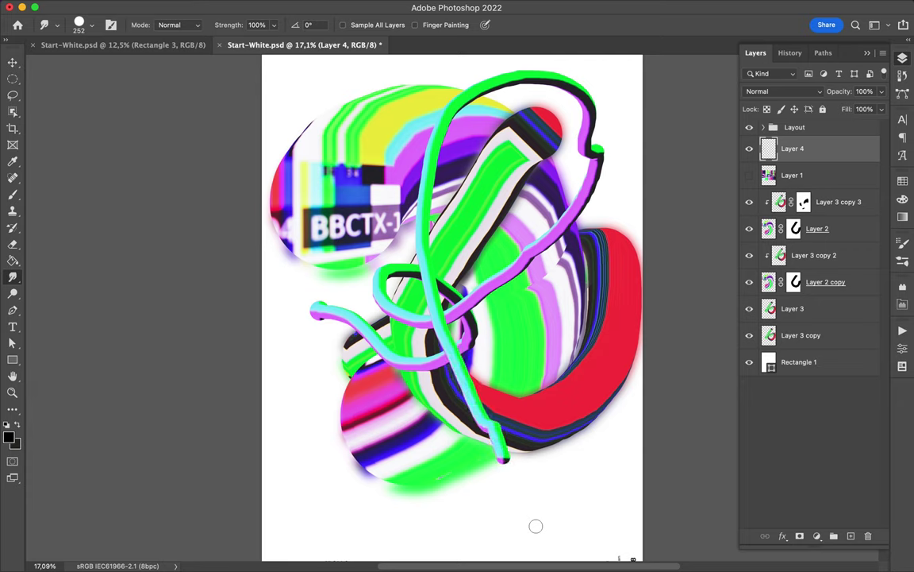
pyautogui.keyDown('super'); pyautogui.click(769, 175); pyautogui.keyUp('super')
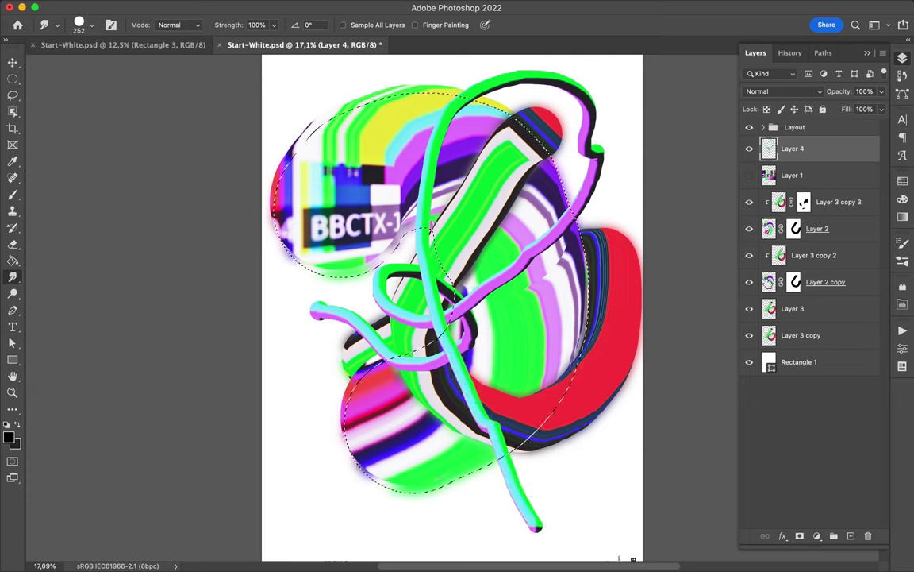
# Add a layer mask to Layer 4 and paint out the strand's upper part inside the selection
pyautogui.press('m')
pyautogui.click(800, 536)
pyautogui.press('b')
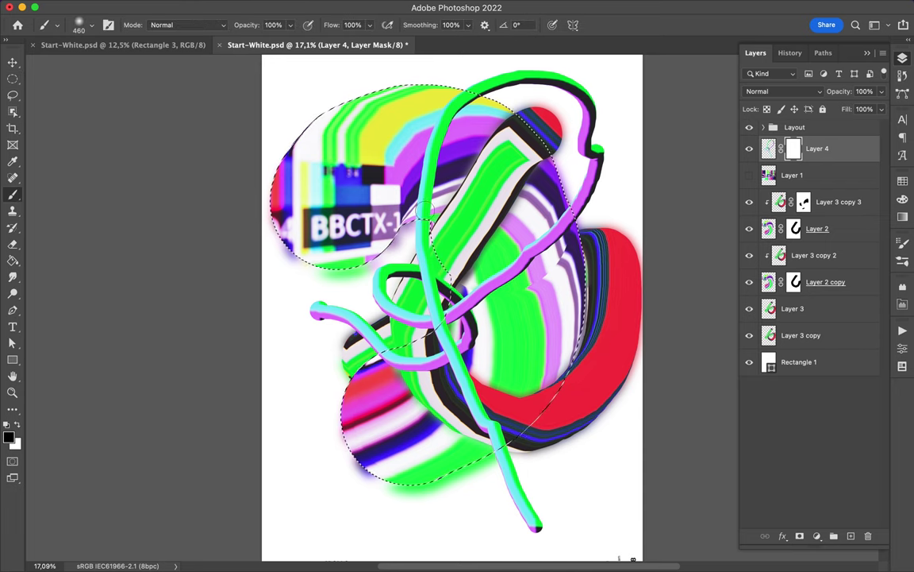
pyautogui.moveTo(444, 88); pyautogui.dragTo(411, 164)
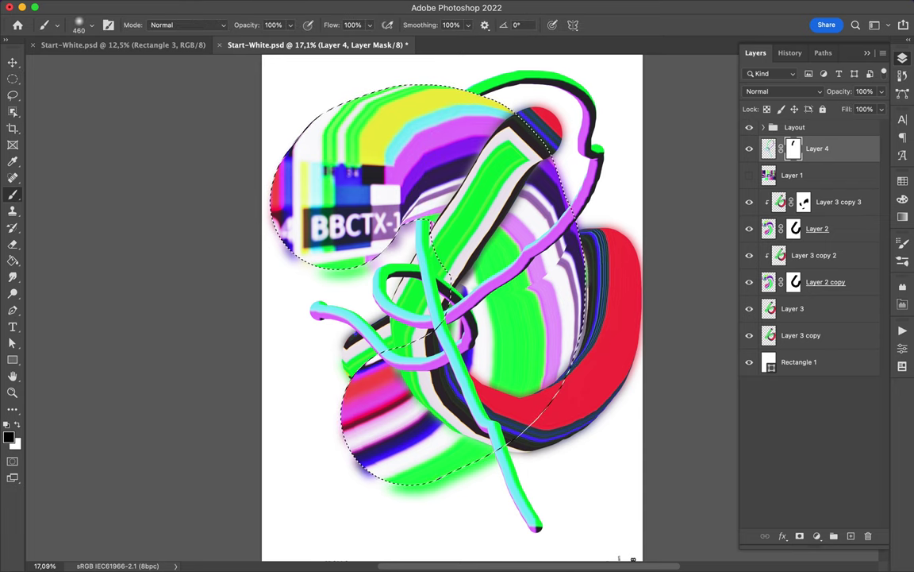
pyautogui.scroll(2, 429, 286)
pyautogui.scroll(3, 412, 274)
pyautogui.scroll(2, 406, 267)
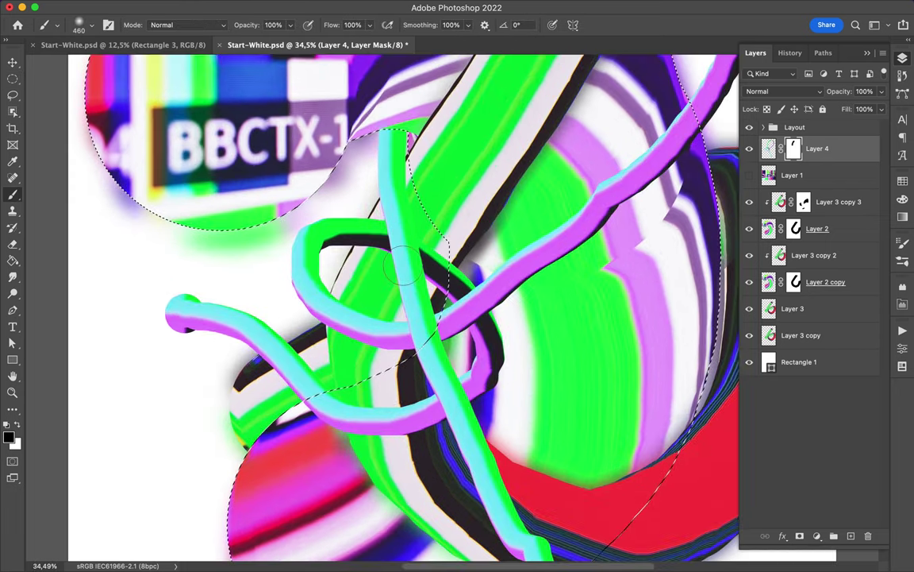
# Set the brush to 162 px and zoom in on the strand crossings
pyautogui.rightClick(381, 191)
pyautogui.write('162')
pyautogui.press('Return')
pyautogui.scroll(3, 449, 168)
pyautogui.scroll(1, 448, 169)
pyautogui.scroll(-5, 449, 169)
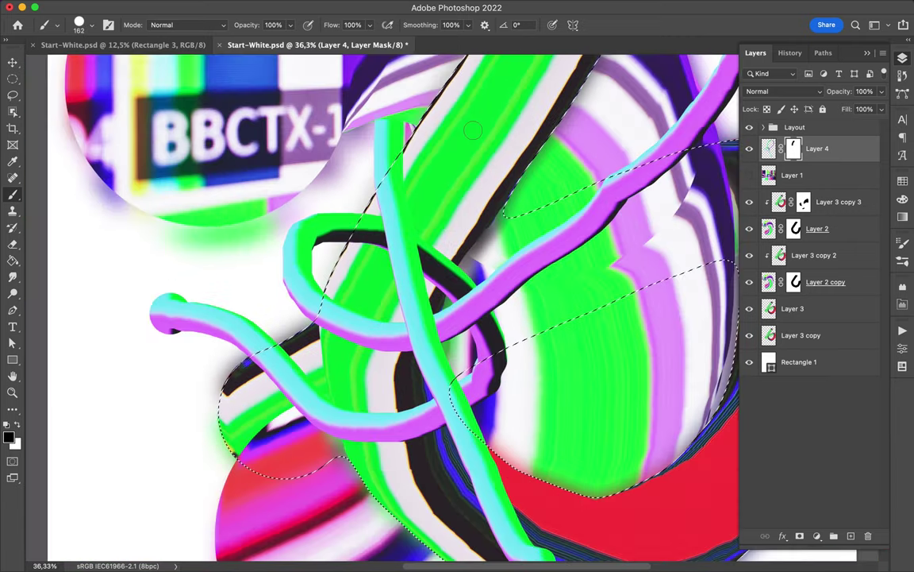
pyautogui.scroll(2, 456, 223)
pyautogui.scroll(1, 461, 252)
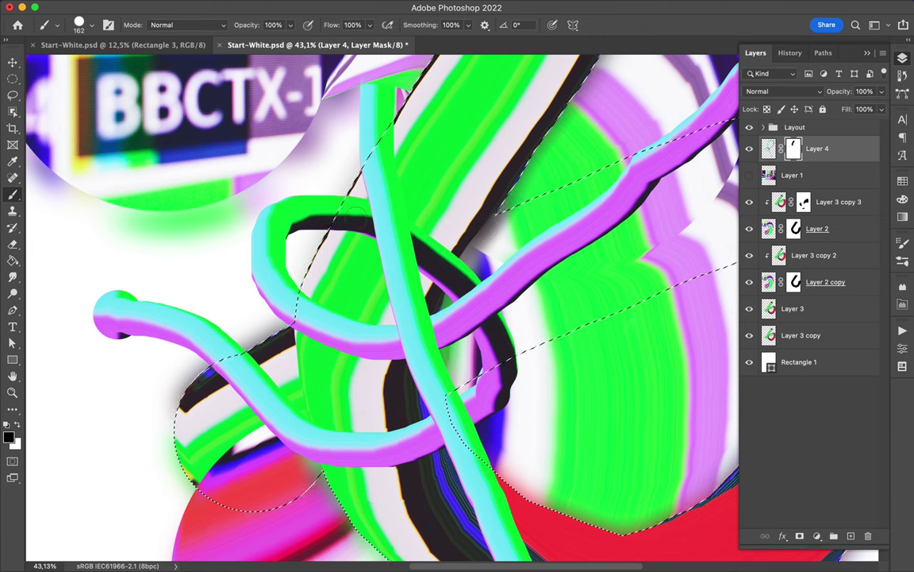
pyautogui.scroll(2, 358, 201)
pyautogui.scroll(3, 358, 200)
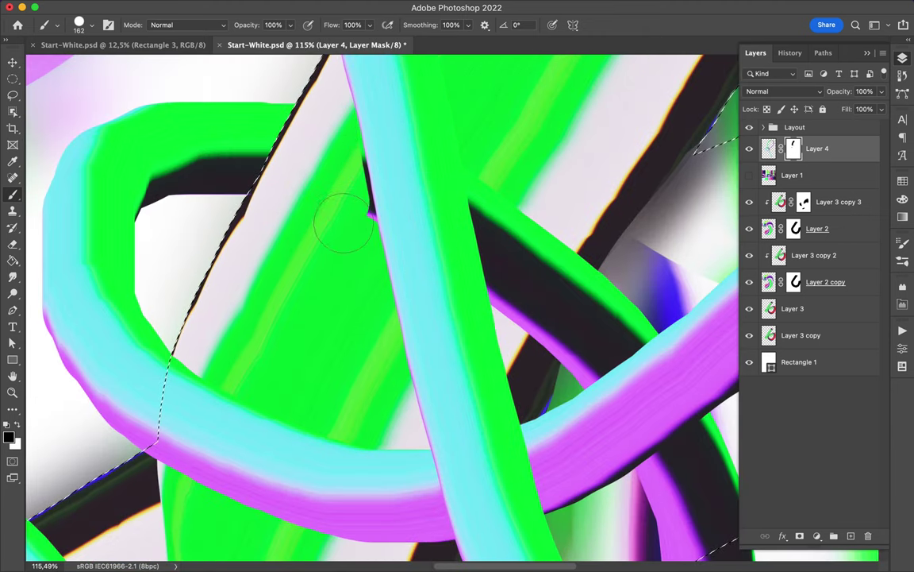
# Use the Magnetic Lasso to select two strand crossings and paint them out on Layer 4's mask
pyautogui.rightClick(13, 94)
pyautogui.click(64, 118)
pyautogui.click(358, 119)
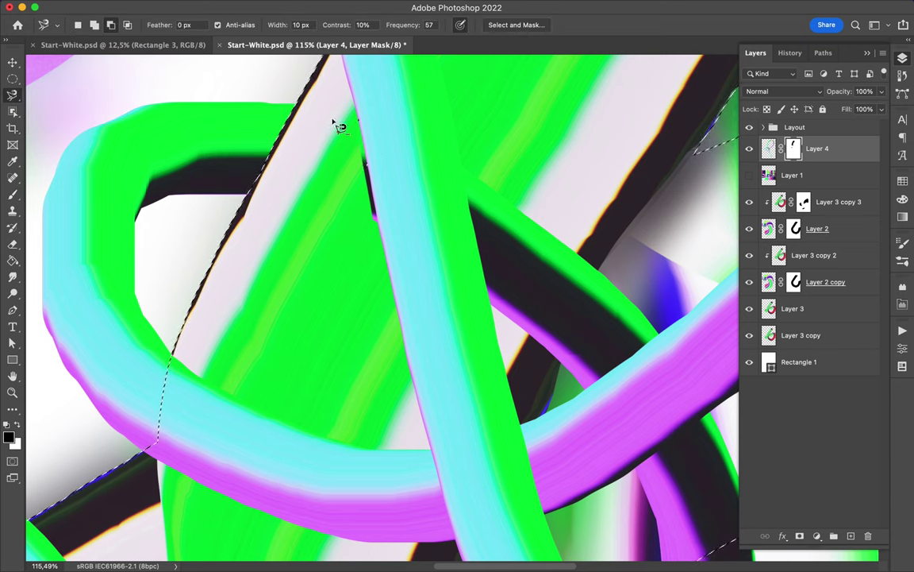
pyautogui.click(360, 119)
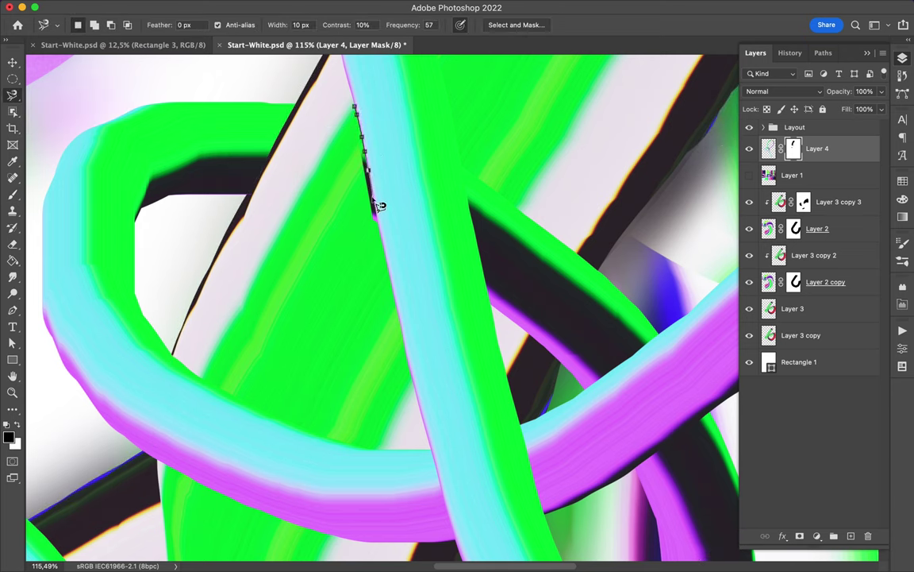
pyautogui.click(354, 106)
pyautogui.press('b')
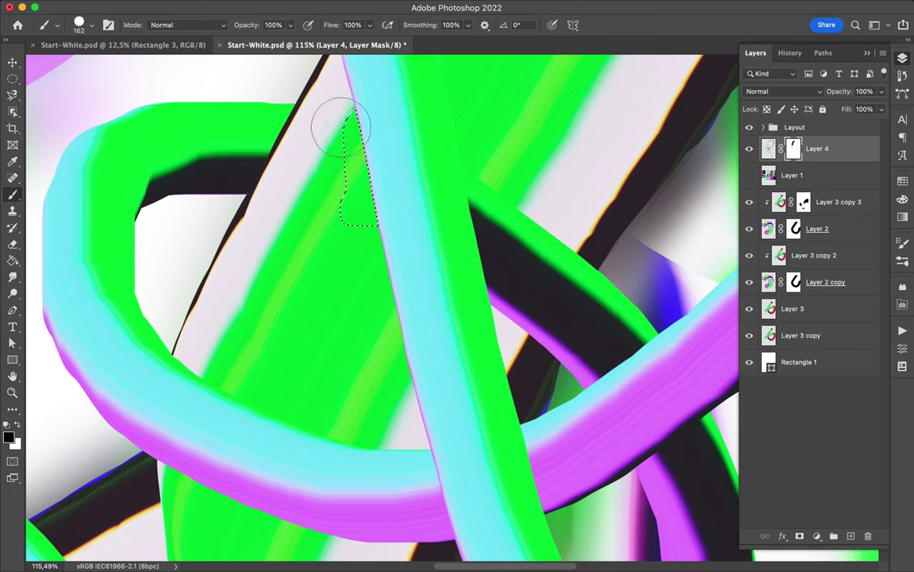
pyautogui.press('l')
pyautogui.click(460, 156)
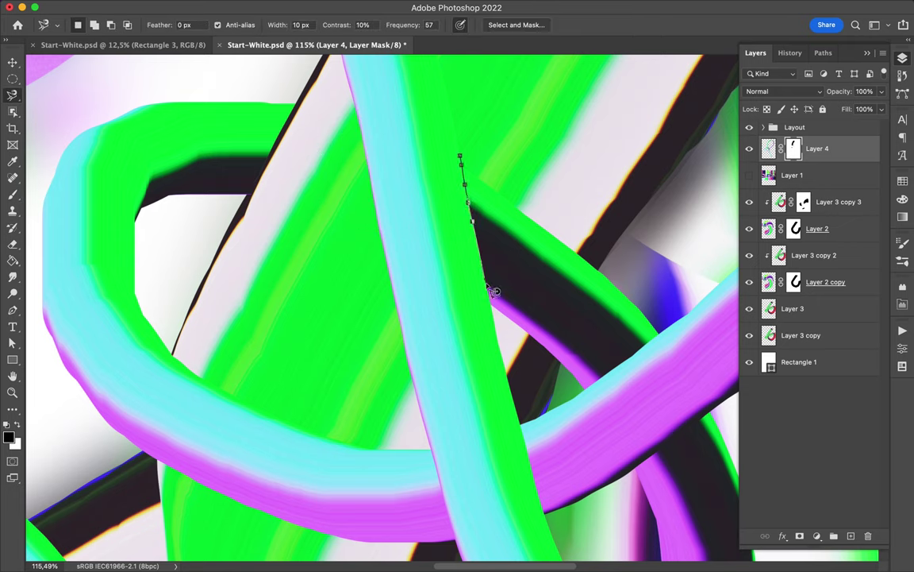
pyautogui.click(461, 156)
pyautogui.press('b')
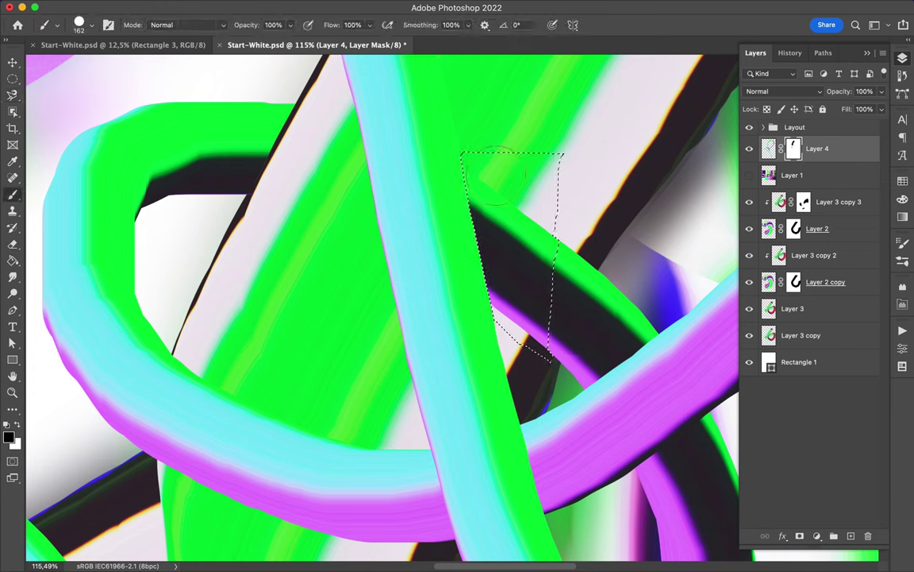
# With Layer 4 hidden, trace the dark stripe's outline, then show Layer 4 and paint its mask
pyautogui.hotkey('ctrl', ',')
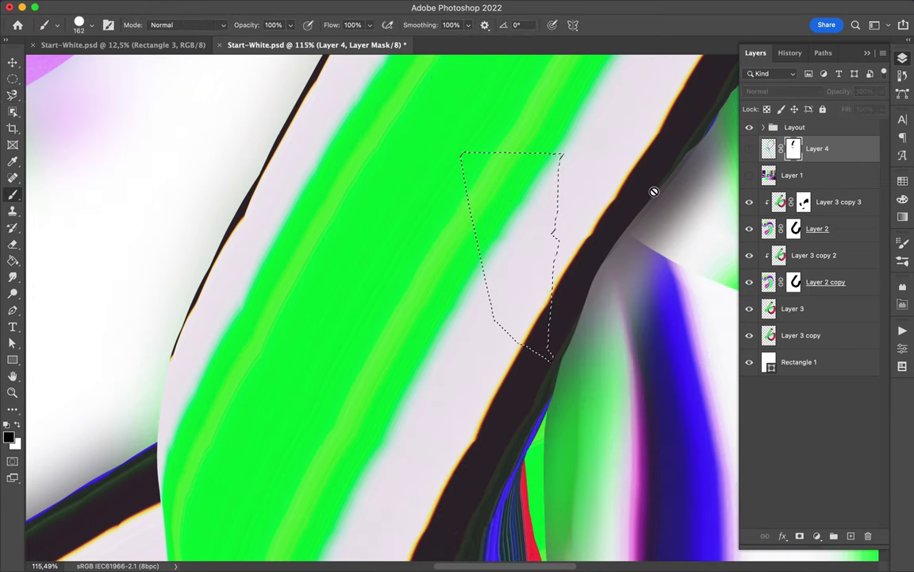
pyautogui.press('l')
pyautogui.click(617, 240)
pyautogui.click(510, 245)
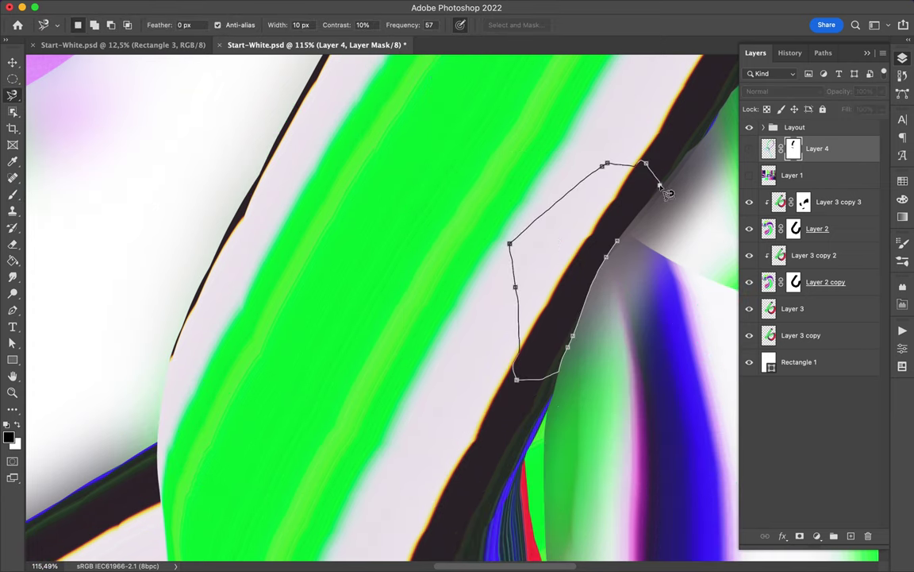
pyautogui.click(626, 247)
pyautogui.hotkey('ctrl', ',')
pyautogui.press('b')
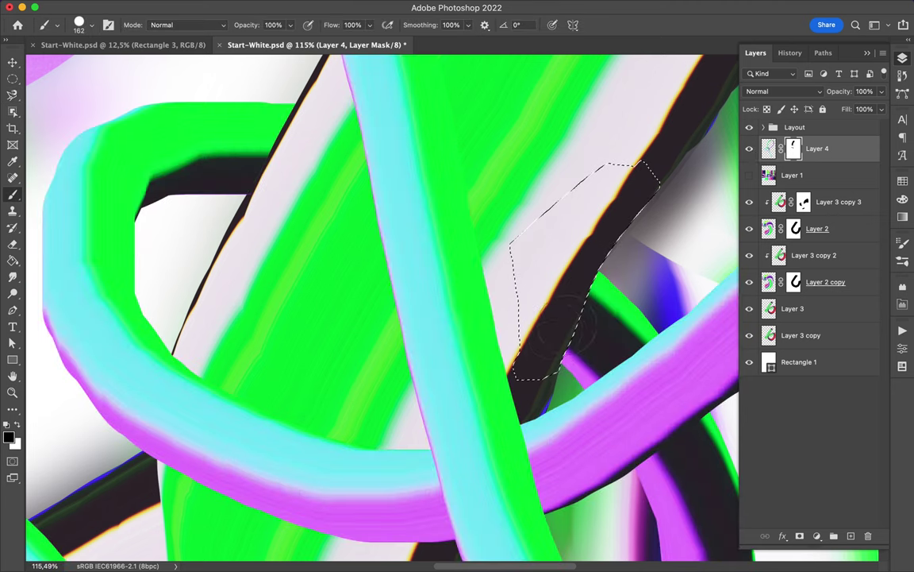
# Load a selection of Layer 2's circle-and-strip outline from its thumbnail
pyautogui.scroll(-2, 584, 242)
pyautogui.scroll(-3, 584, 242)
pyautogui.scroll(-1, 583, 242)
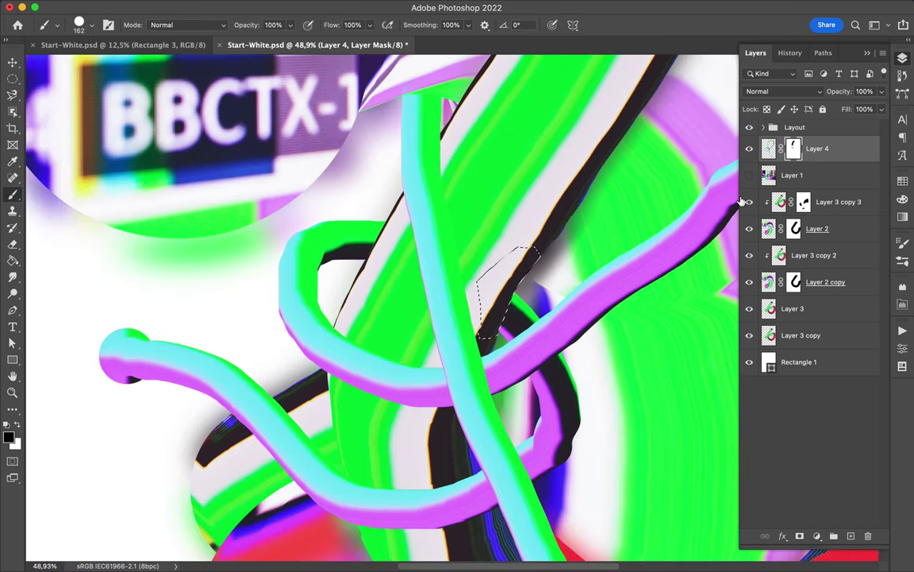
pyautogui.click(750, 229)
pyautogui.keyDown('ctrl'); pyautogui.click(774, 238); pyautogui.keyUp('ctrl')
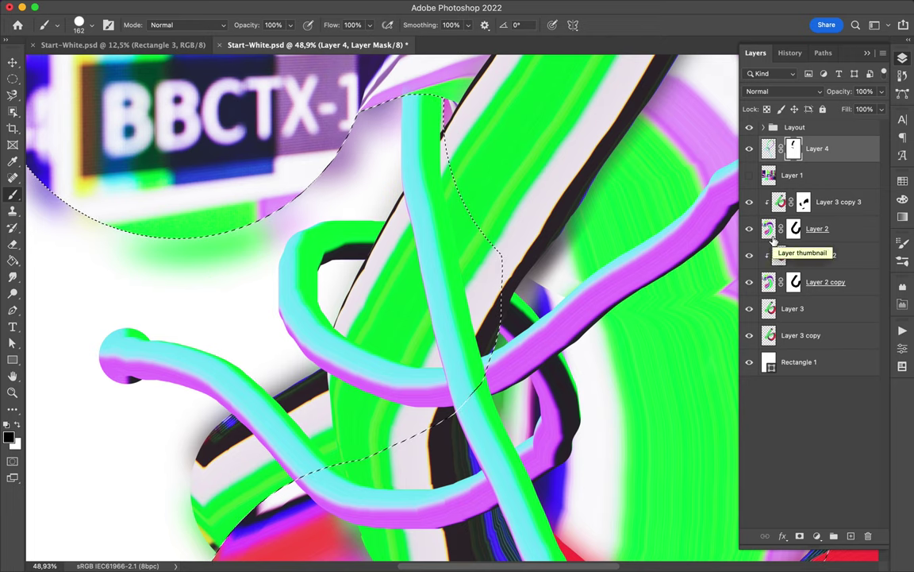
pyautogui.scroll(-3, 583, 275)
pyautogui.scroll(3, 583, 275)
pyautogui.scroll(-3, 584, 276)
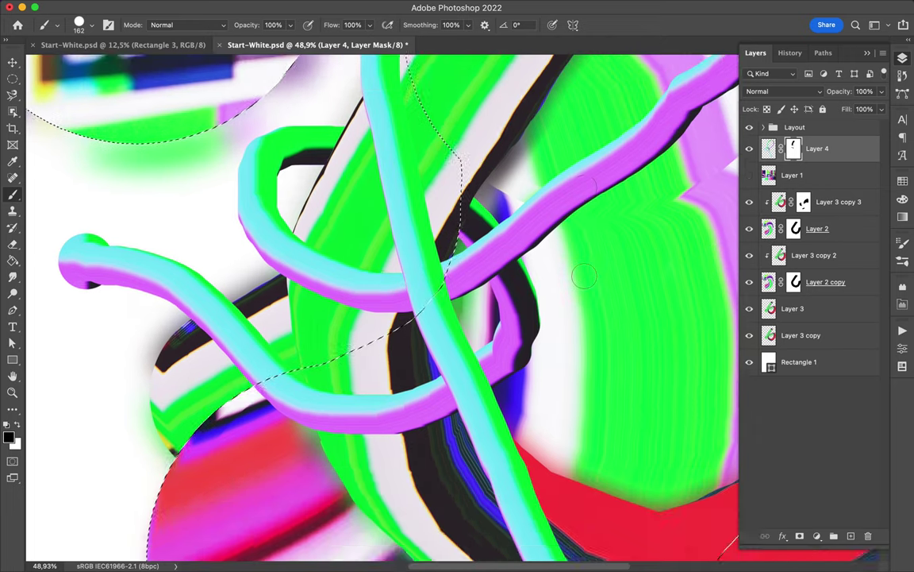
pyautogui.scroll(-5, 584, 275)
pyautogui.scroll(-1, 591, 258)
pyautogui.scroll(-2, 596, 248)
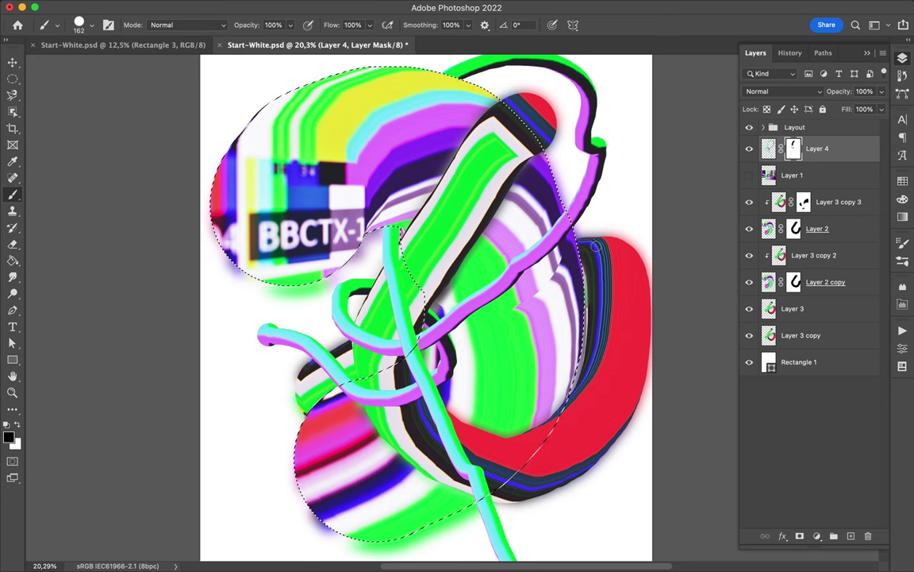
# Deselect, duplicate Layer 4, delete the copy's mask, and move Layer 4 copy below Layer 4
pyautogui.hotkey('ctrl', 'd')
pyautogui.press('v')
pyautogui.hotkey('ctrl', 'j')
pyautogui.moveTo(794, 149); pyautogui.dragTo(859, 539)
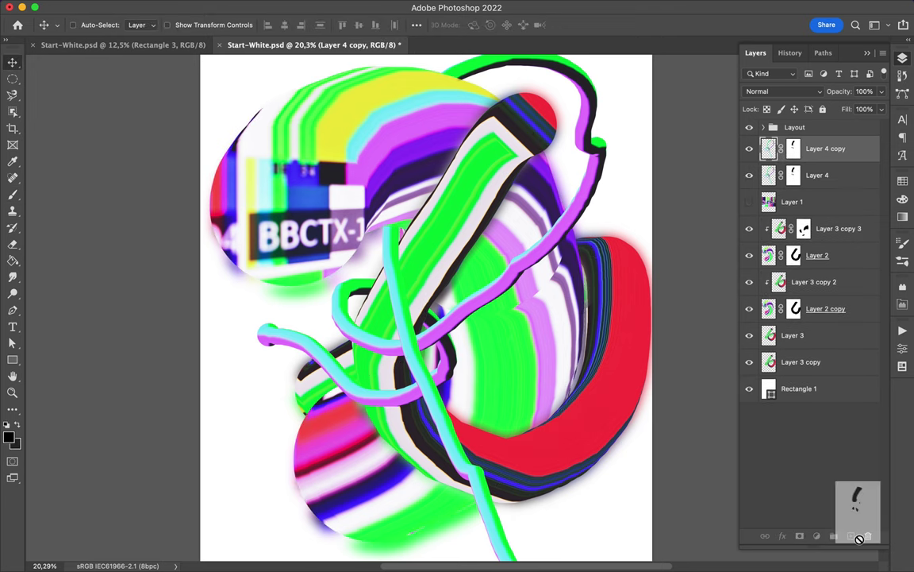
pyautogui.click(481, 191)
pyautogui.moveTo(801, 149); pyautogui.dragTo(802, 185)
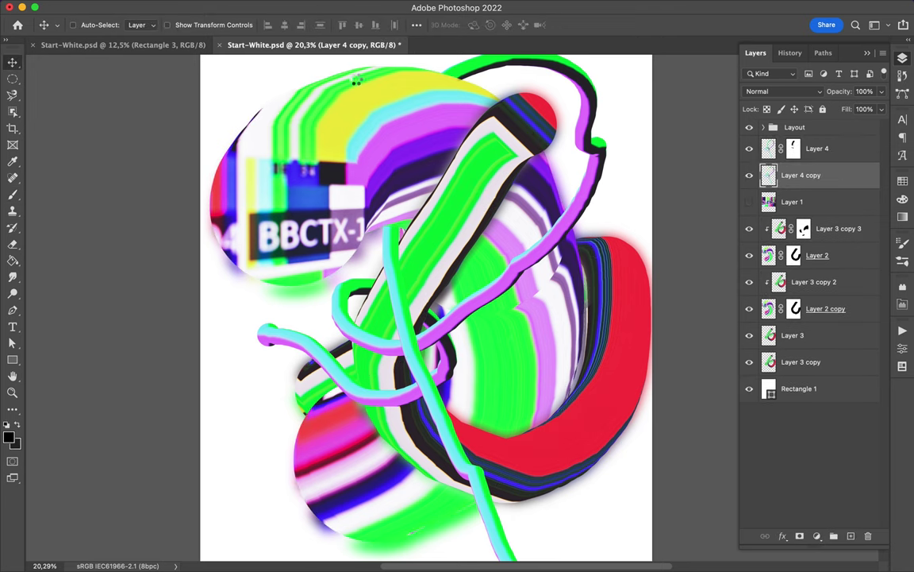
# Set up a 130 px hard round Eraser targeting Layer 4's mask
pyautogui.press('e')
pyautogui.scroll(3, 323, 143)
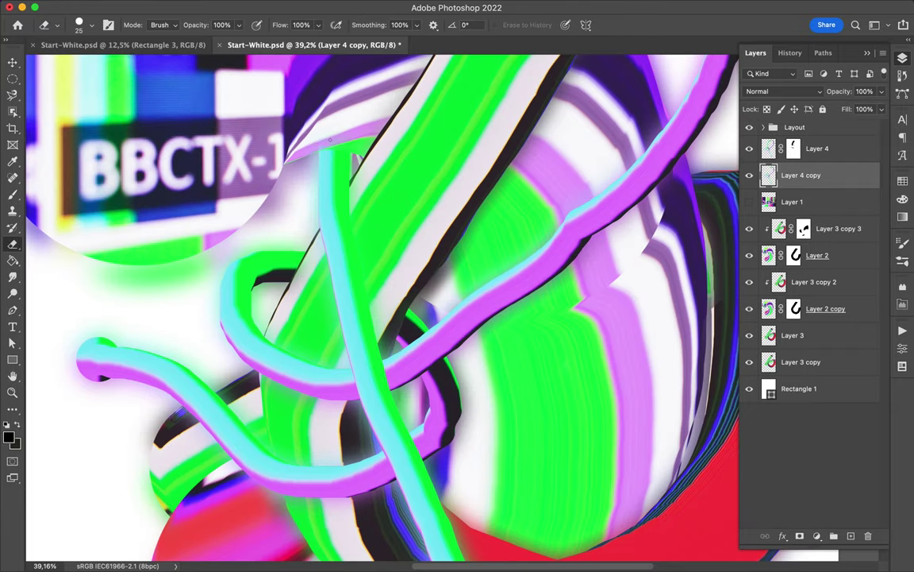
pyautogui.rightClick(321, 141)
pyautogui.write('130')
pyautogui.press('Return')
pyautogui.click(770, 148)
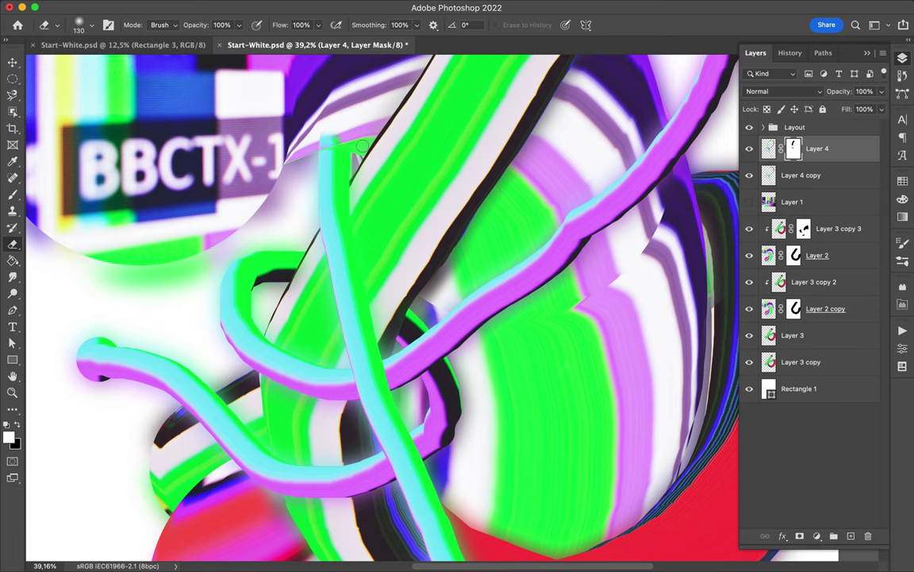
pyautogui.rightClick(361, 146)
pyautogui.click(450, 319)
pyautogui.press('Return')
# Scroll around the canvas, then start and cancel a Magnetic Lasso selection
pyautogui.scroll(-2, 341, 140)
pyautogui.scroll(-2, 350, 159)
pyautogui.scroll(-2, 362, 182)
pyautogui.scroll(-2, 376, 212)
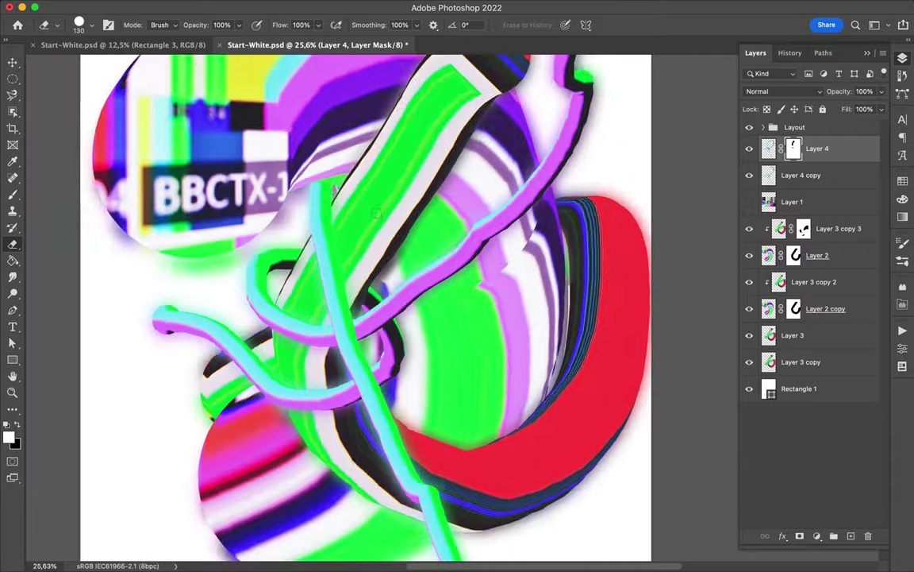
pyautogui.scroll(-2, 376, 212)
pyautogui.press('v')
pyautogui.scroll(3, 337, 318)
pyautogui.scroll(1, 280, 306)
pyautogui.press('l')
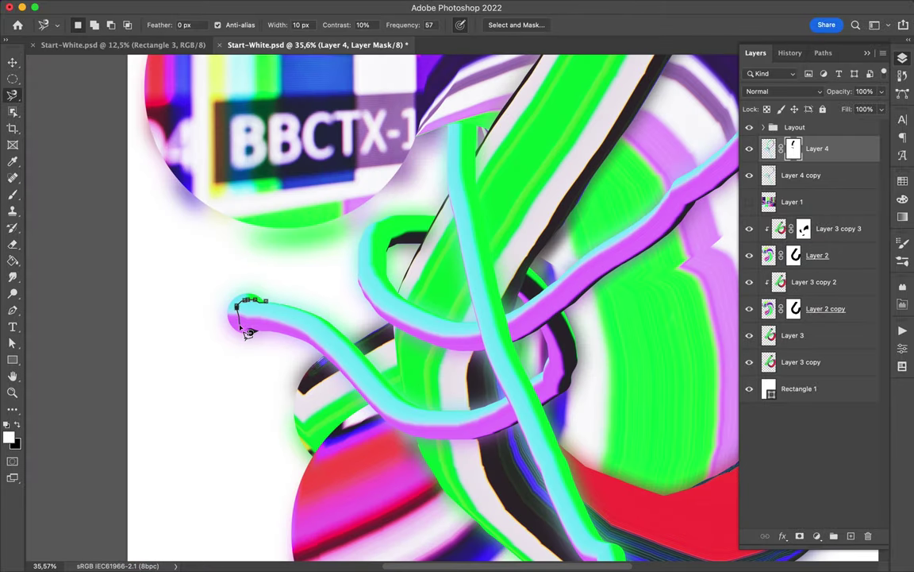
pyautogui.press('Escape')
pyautogui.press('v')
pyautogui.scroll(-2, 214, 311)
pyautogui.scroll(-3, 318, 246)
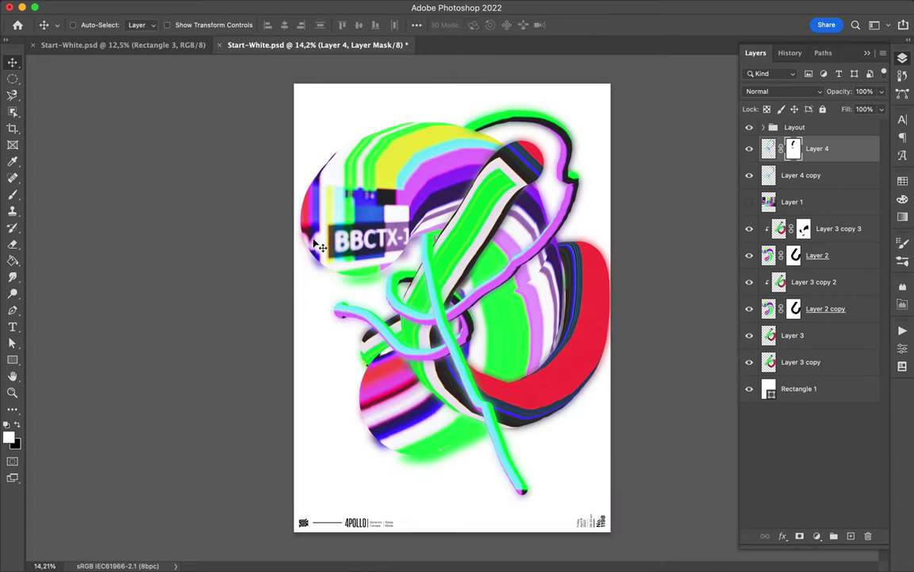
# Add a Hue/Saturation adjustment (hue +148, Greens -113) and duplicate it below Layer 3
pyautogui.keyDown('ctrl'); pyautogui.click(480, 214); pyautogui.keyUp('ctrl')
pyautogui.click(817, 536)
pyautogui.click(837, 394)
pyautogui.moveTo(786, 404)
pyautogui.mouseDown()
pyautogui.moveTo(718, 406)
pyautogui.moveTo(859, 404)
pyautogui.moveTo(786, 388)
pyautogui.mouseUp()
pyautogui.click(758, 373)
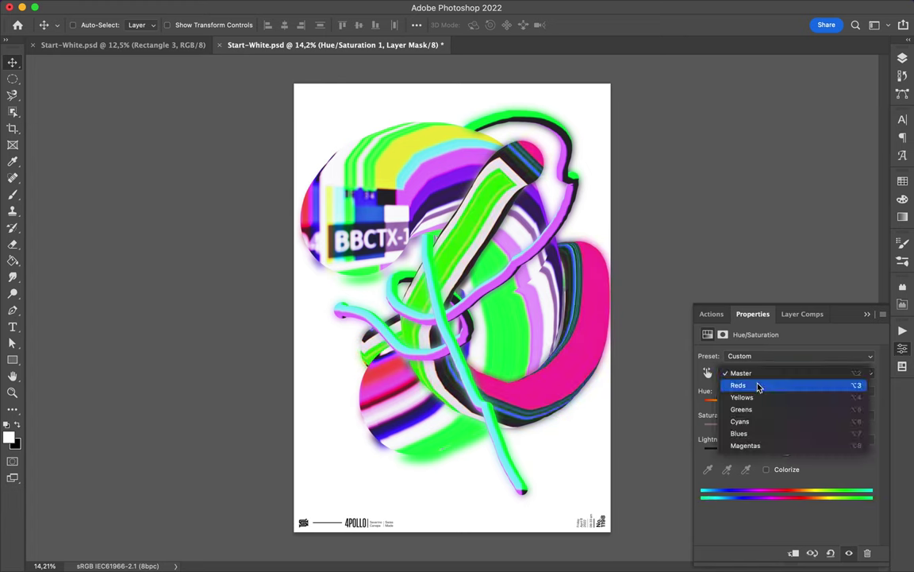
pyautogui.click(758, 408)
pyautogui.moveTo(786, 404); pyautogui.dragTo(727, 404)
pyautogui.keyDown('ctrl'); pyautogui.click(507, 403); pyautogui.keyUp('ctrl')
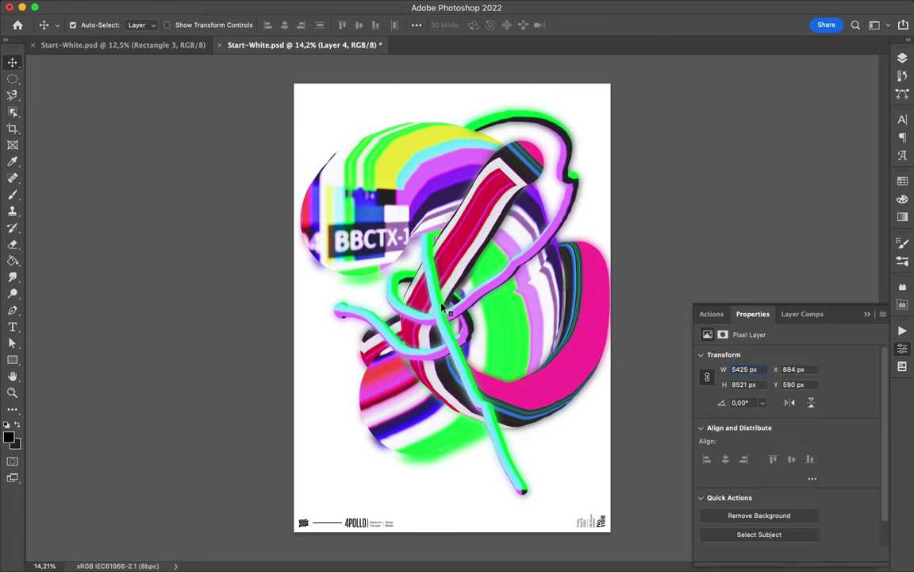
pyautogui.click(902, 60)
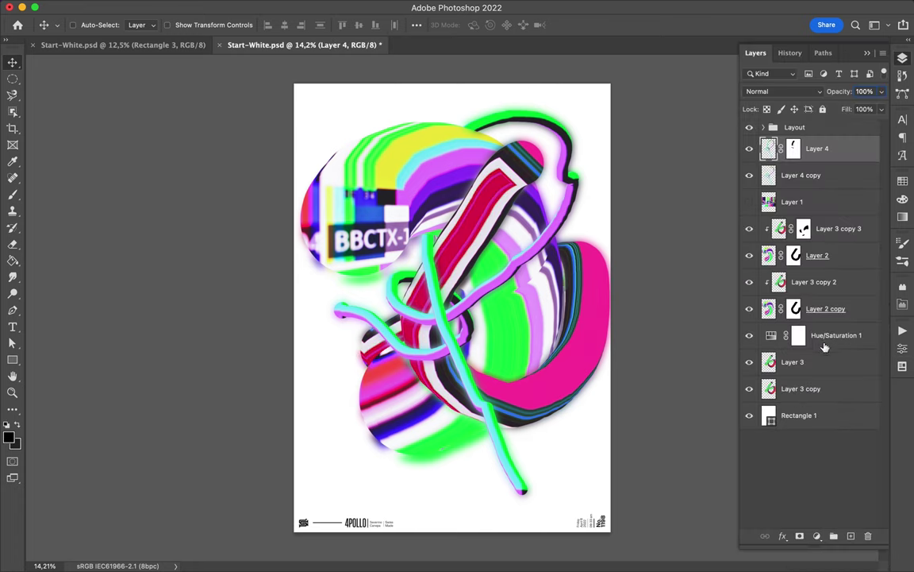
pyautogui.moveTo(825, 347); pyautogui.dragTo(826, 393)
pyautogui.scroll(1, 499, 302)
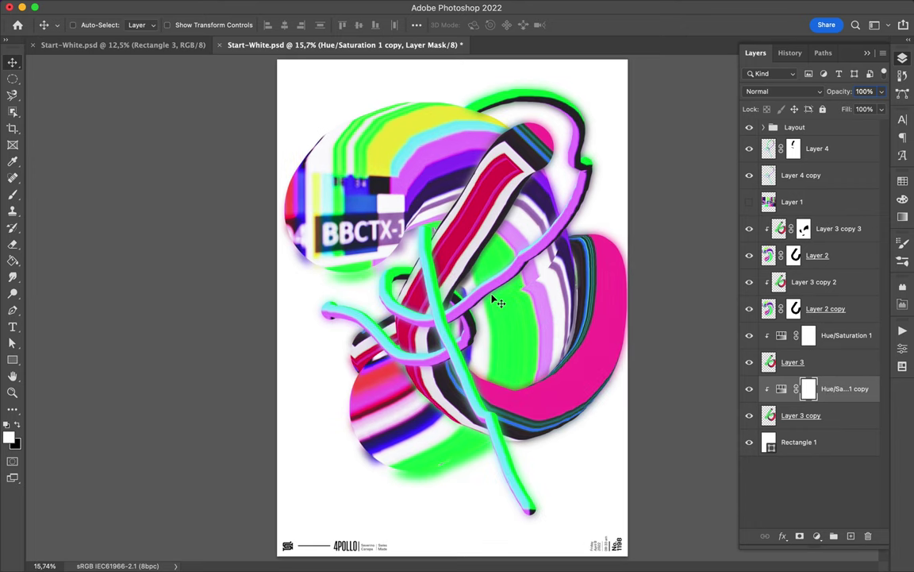
# Set Layer 3 copy 3 and copy 2 to Linear Burn and Layer 2 copy to Multiply
pyautogui.keyDown('ctrl'); pyautogui.click(479, 178); pyautogui.keyUp('ctrl')
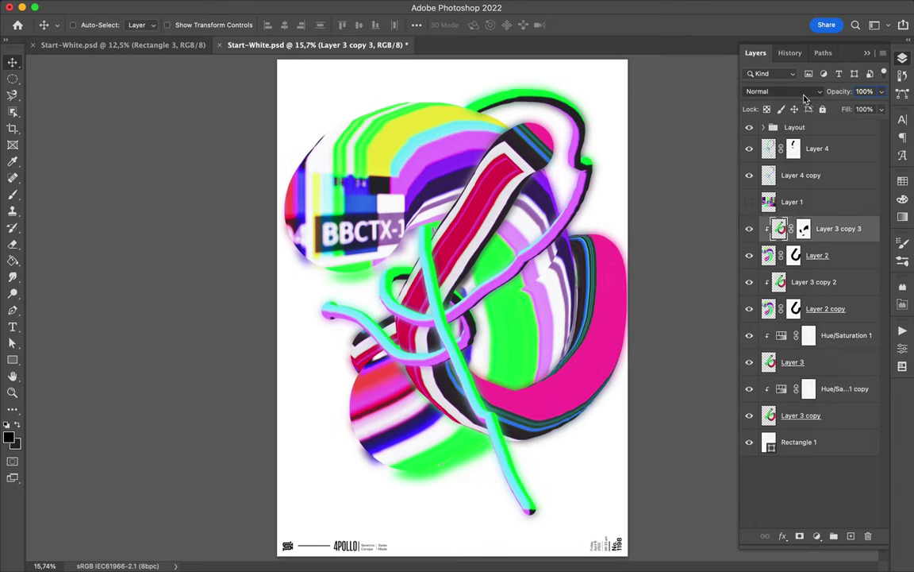
pyautogui.click(797, 91)
pyautogui.click(698, 152)
pyautogui.click(817, 284)
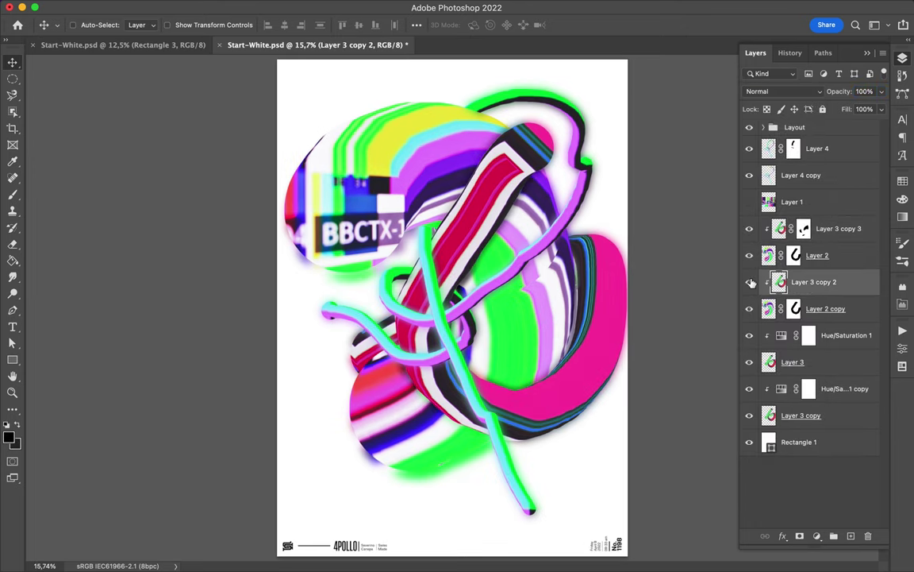
pyautogui.click(786, 91)
pyautogui.click(788, 163)
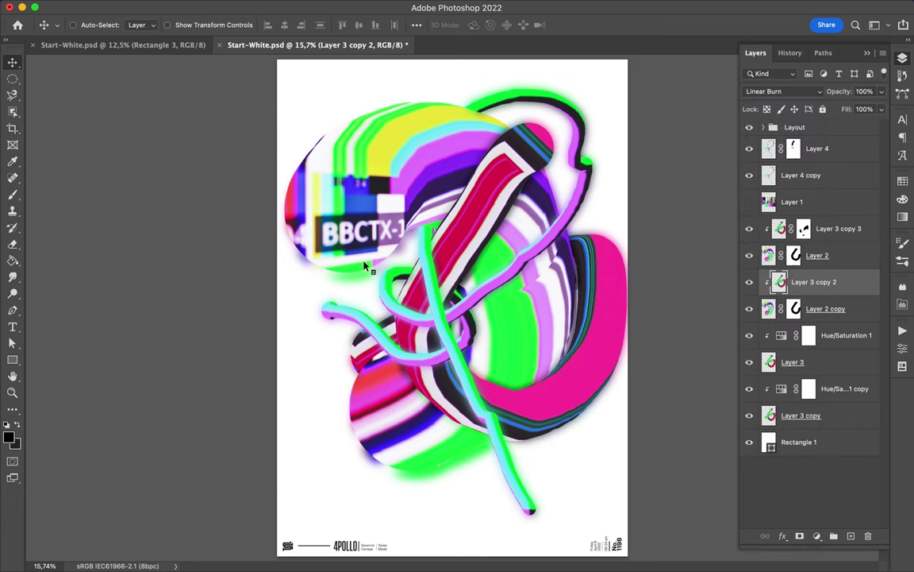
pyautogui.click(841, 308)
pyautogui.click(786, 91)
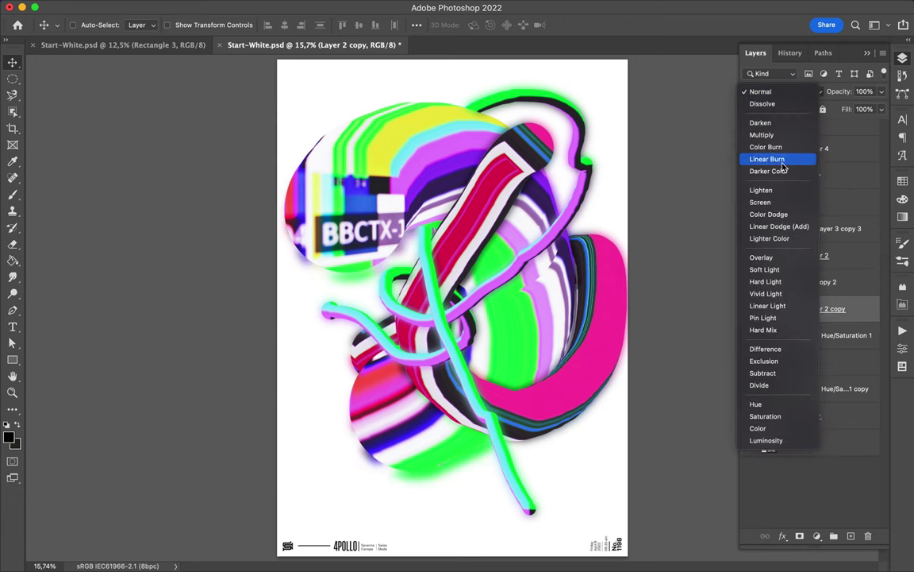
pyautogui.click(762, 135)
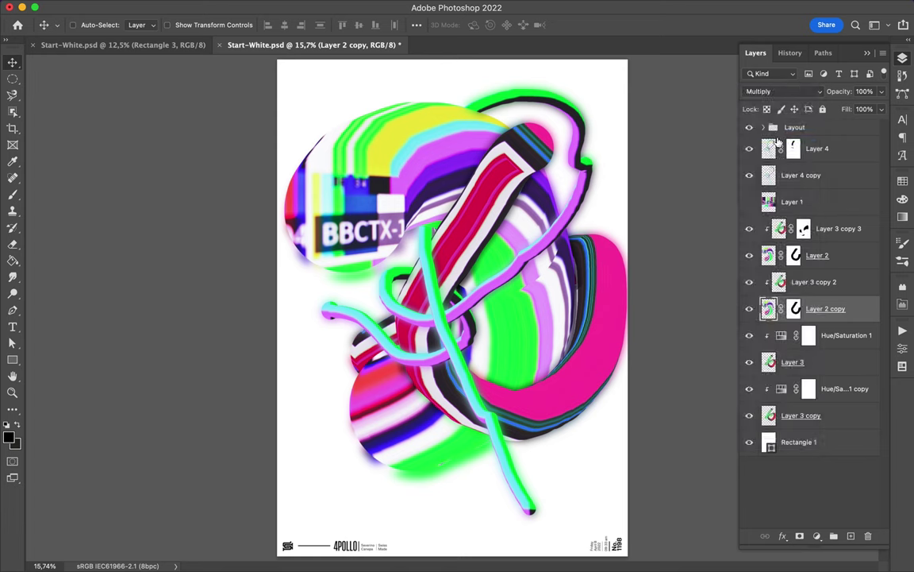
# Select the artwork layers together and shift the artwork on the page
pyautogui.scroll(-2, 463, 381)
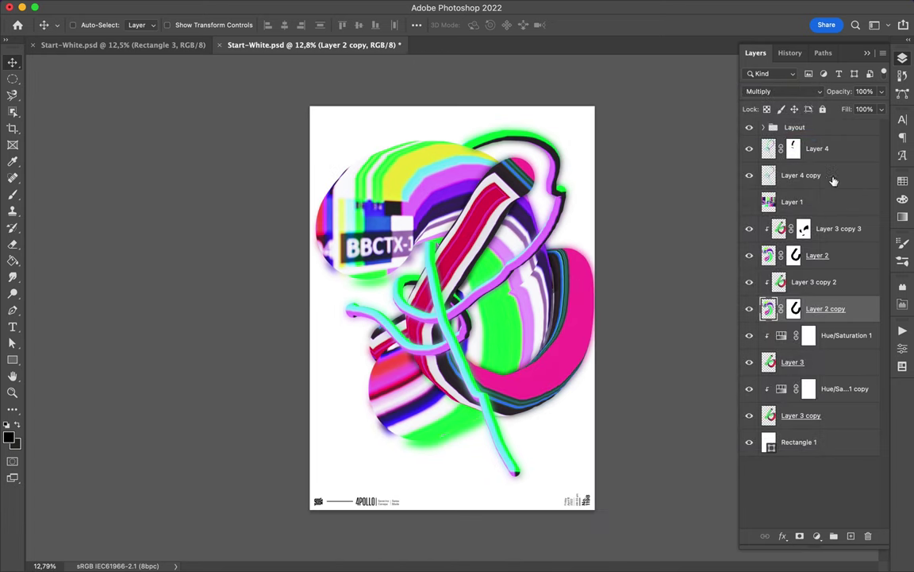
pyautogui.keyDown('shift'); pyautogui.click(817, 148); pyautogui.keyUp('shift')
pyautogui.moveTo(547, 362)
pyautogui.mouseDown()
pyautogui.moveTo(534, 354)
pyautogui.moveTo(505, 409)
pyautogui.mouseUp()
# Draw a rectangle over the poster's left half and place it beneath the artwork layers
pyautogui.press('u')
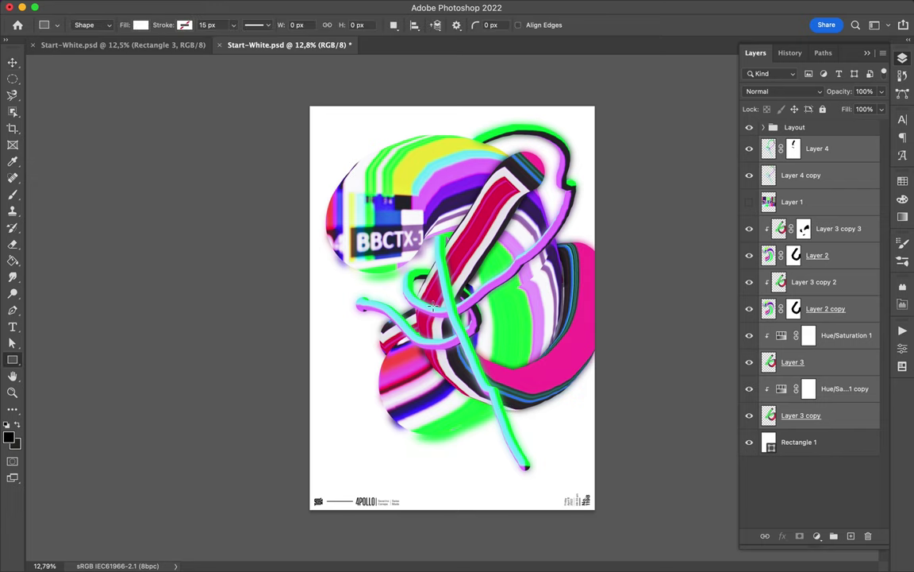
pyautogui.moveTo(312, 103); pyautogui.dragTo(457, 521)
pyautogui.moveTo(802, 441); pyautogui.dragTo(821, 441)
pyautogui.press('a')
# Fill the rectangle with a magenta-to-purple gradient
pyautogui.click(189, 24)
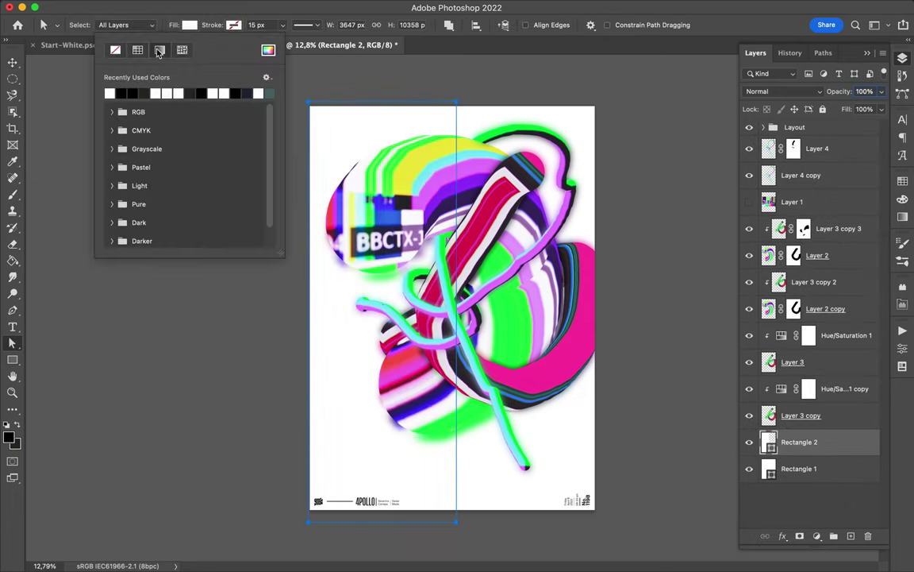
pyautogui.click(159, 50)
pyautogui.doubleClick(269, 195)
pyautogui.click(556, 349)
pyautogui.click(656, 85)
pyautogui.doubleClick(108, 195)
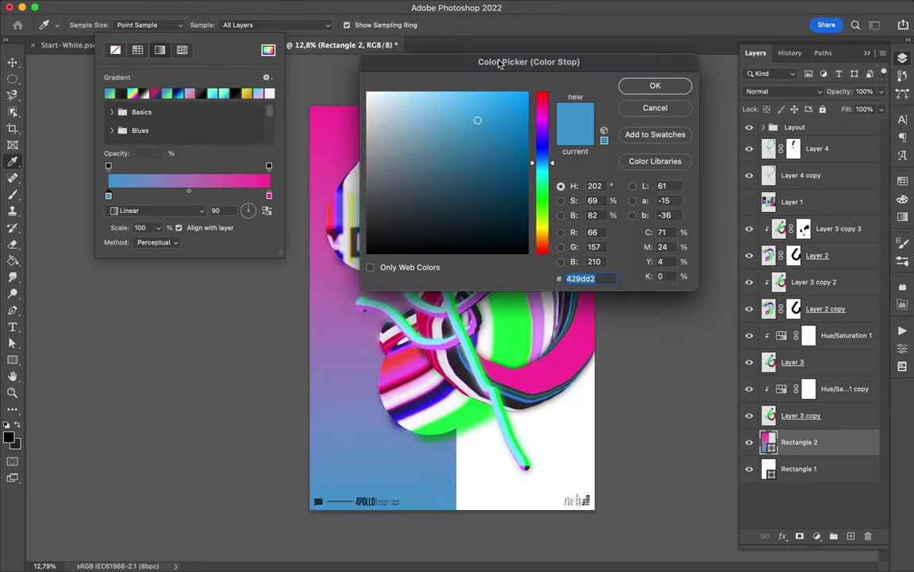
pyautogui.moveTo(522, 61); pyautogui.dragTo(683, 61)
pyautogui.click(687, 95)
pyautogui.click(806, 88)
# Add a Hue/Saturation adjustment with saturation boosted to +100
pyautogui.press('v')
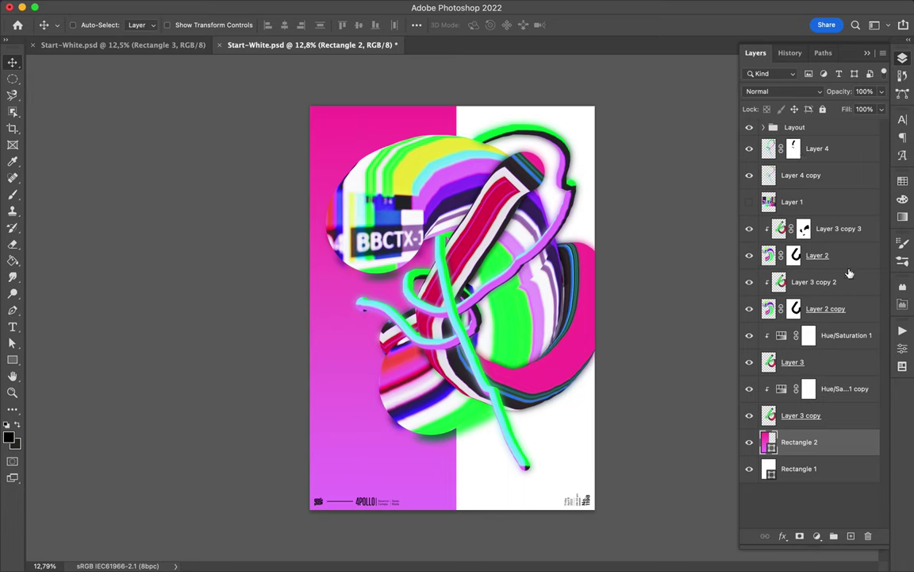
pyautogui.click(817, 536)
pyautogui.click(759, 351)
pyautogui.moveTo(786, 429)
pyautogui.mouseDown()
pyautogui.moveTo(890, 428)
pyautogui.moveTo(731, 427)
pyautogui.mouseUp()
# Add another Hue/Saturation adjustment on Rectangle 2 shifting its hue to bluish lavender
pyautogui.moveTo(787, 452)
pyautogui.mouseDown()
pyautogui.moveTo(849, 455)
pyautogui.moveTo(786, 453)
pyautogui.mouseUp()
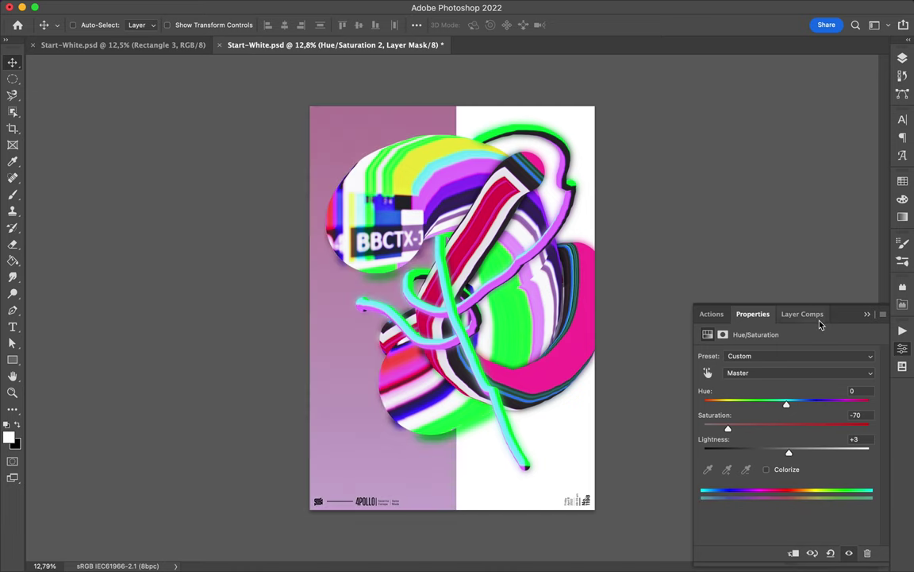
pyautogui.press('F7')
pyautogui.click(799, 468)
pyautogui.click(817, 536)
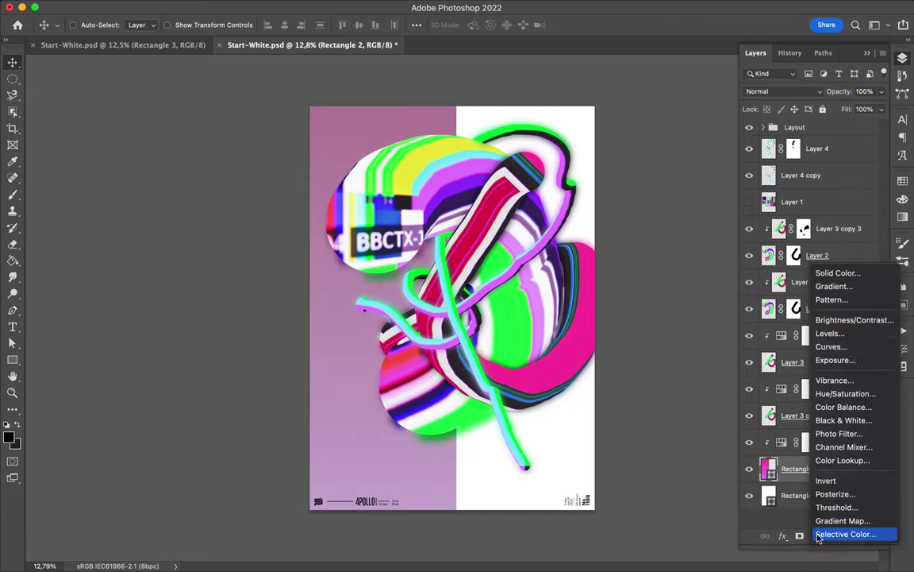
pyautogui.click(770, 482)
pyautogui.moveTo(786, 404)
pyautogui.mouseDown()
pyautogui.moveTo(847, 404)
pyautogui.moveTo(719, 404)
pyautogui.moveTo(738, 404)
pyautogui.mouseUp()
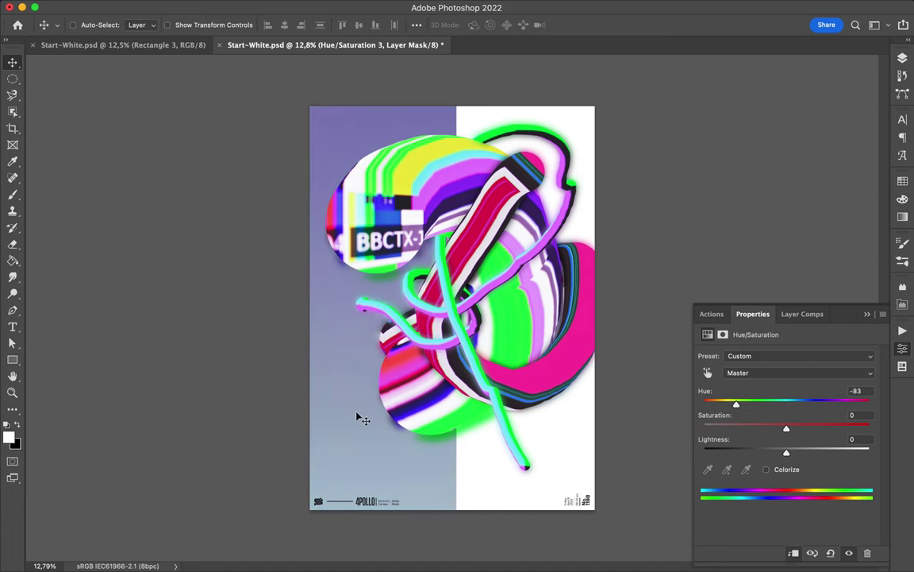
# Narrow Rectangle 2 into a left-edge strip with 30% fill
pyautogui.press('F7')
pyautogui.click(799, 495)
pyautogui.hotkey('ctrl', 't')
pyautogui.moveTo(462, 316); pyautogui.dragTo(411, 316)
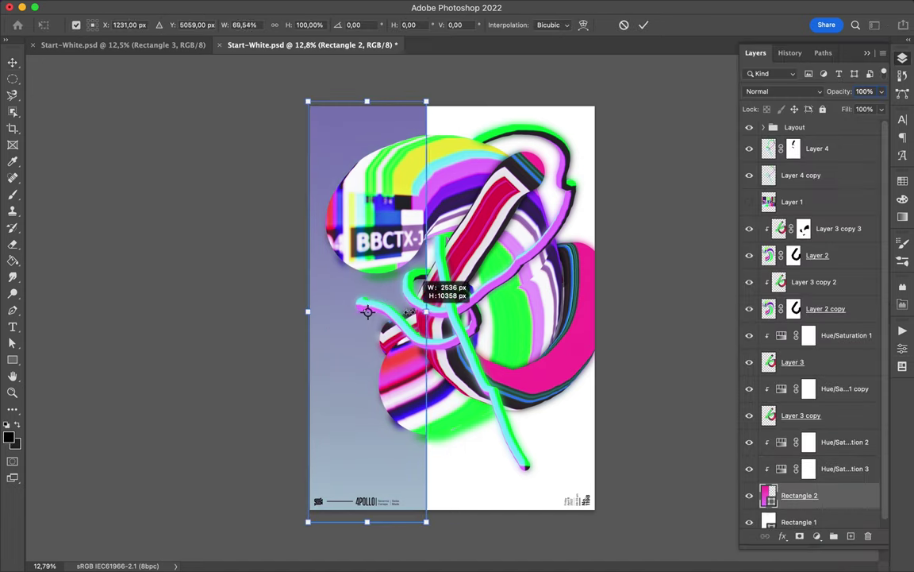
pyautogui.press('Return')
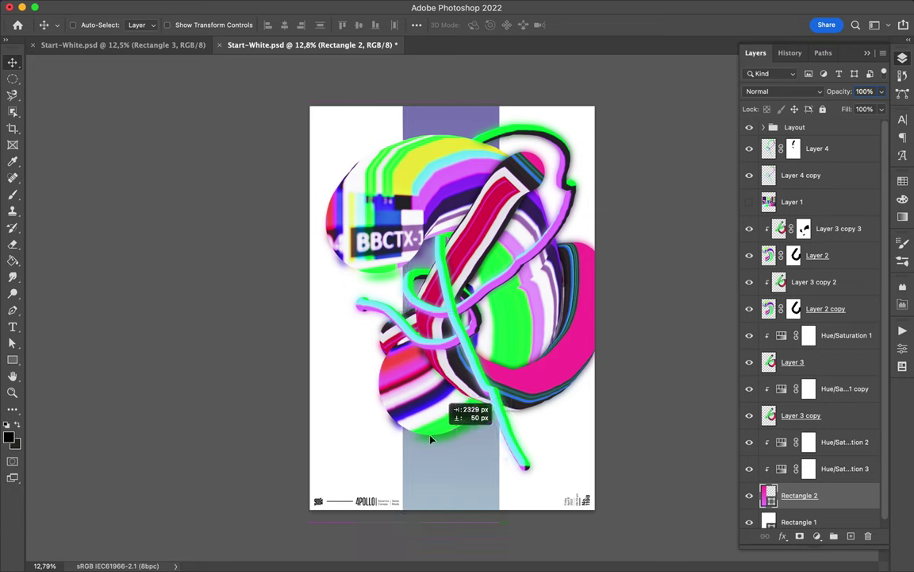
pyautogui.moveTo(411, 439); pyautogui.dragTo(402, 376)
pyautogui.moveTo(881, 109); pyautogui.dragTo(830, 122)
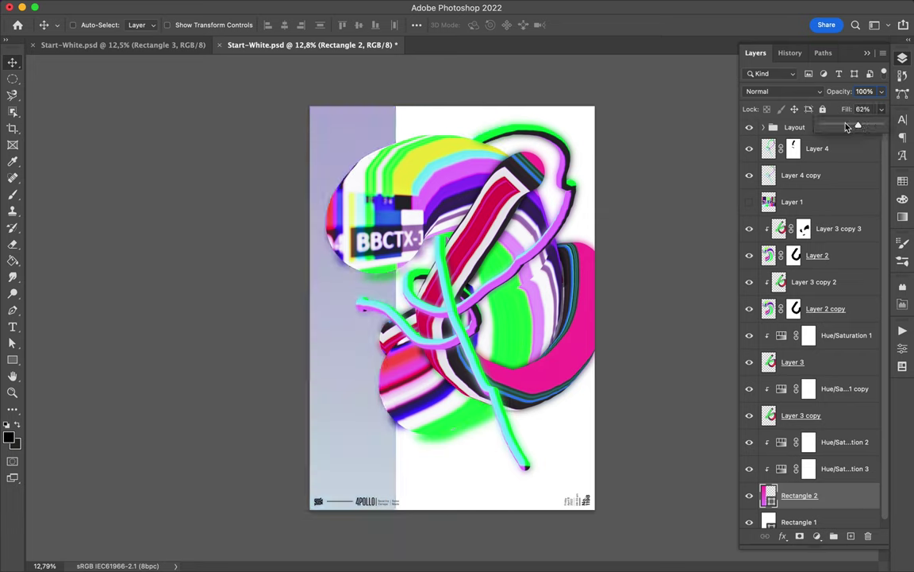
# Copy the strip to the right edge and reshape the pink strip into a top-left block
pyautogui.moveTo(555, 402)
pyautogui.mouseDown()
pyautogui.moveTo(583, 403)
pyautogui.moveTo(585, 443)
pyautogui.mouseUp()
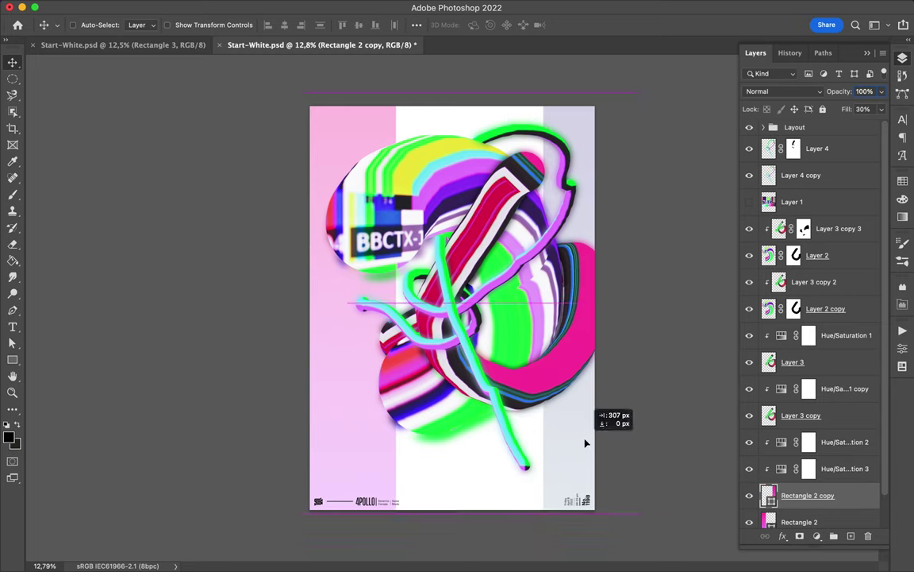
pyautogui.moveTo(585, 443); pyautogui.dragTo(596, 440)
pyautogui.moveTo(363, 482); pyautogui.dragTo(346, 485)
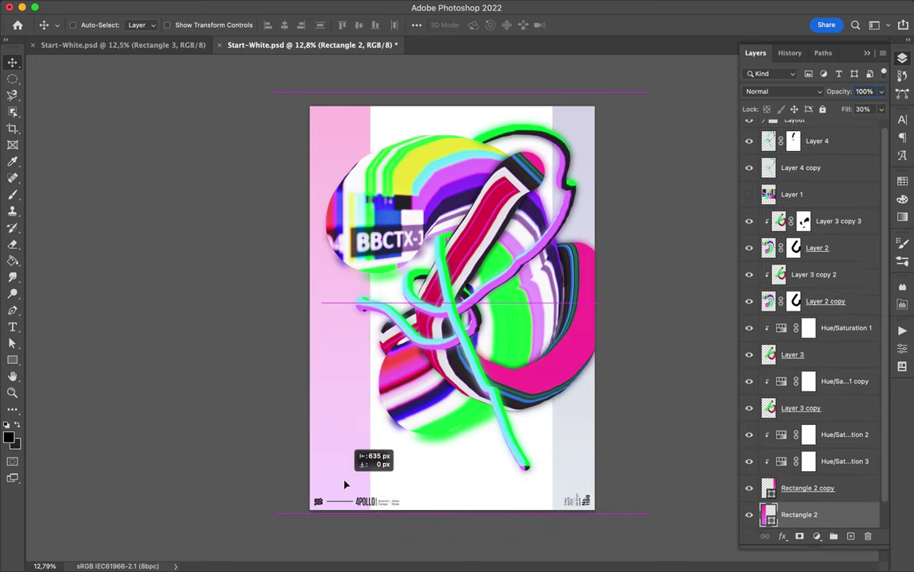
pyautogui.moveTo(345, 484); pyautogui.dragTo(347, 290)
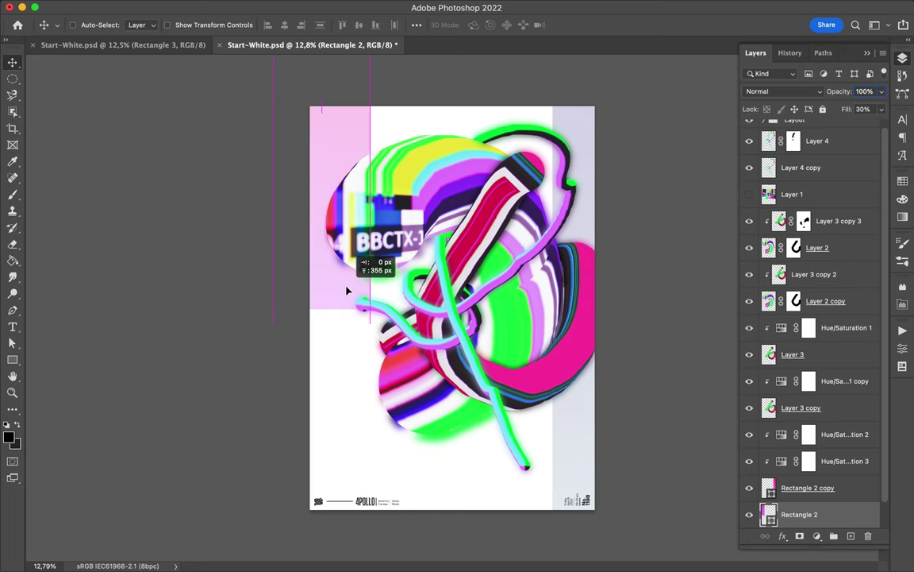
# Stretch the rectangle copy over the whole page at 8% fill
pyautogui.click(586, 159)
pyautogui.hotkey('ctrl', 't')
pyautogui.moveTo(553, 426); pyautogui.dragTo(300, 426)
pyautogui.moveTo(475, 276); pyautogui.dragTo(474, 106)
pyautogui.press('Return')
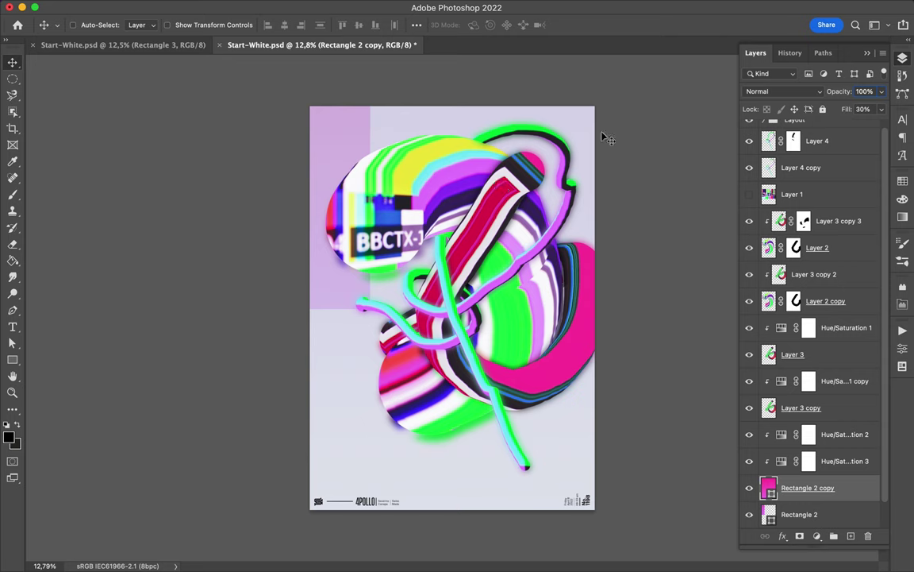
pyautogui.moveTo(881, 108); pyautogui.dragTo(827, 127)
pyautogui.click(833, 410)
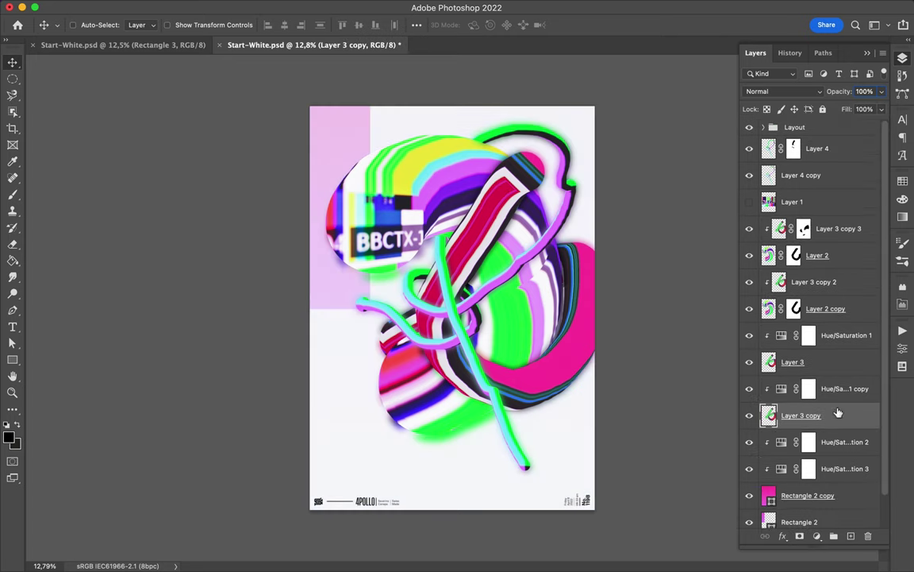
# Merge a copy of the artwork layers, apply a 27.5 px High Pass, and blend it Overlay at 8% fill
pyautogui.keyDown('shift'); pyautogui.click(829, 145); pyautogui.keyUp('shift')
pyautogui.hotkey('ctrl', 'j')
pyautogui.hotkey('ctrl', 'e')
pyautogui.click(322, 6)
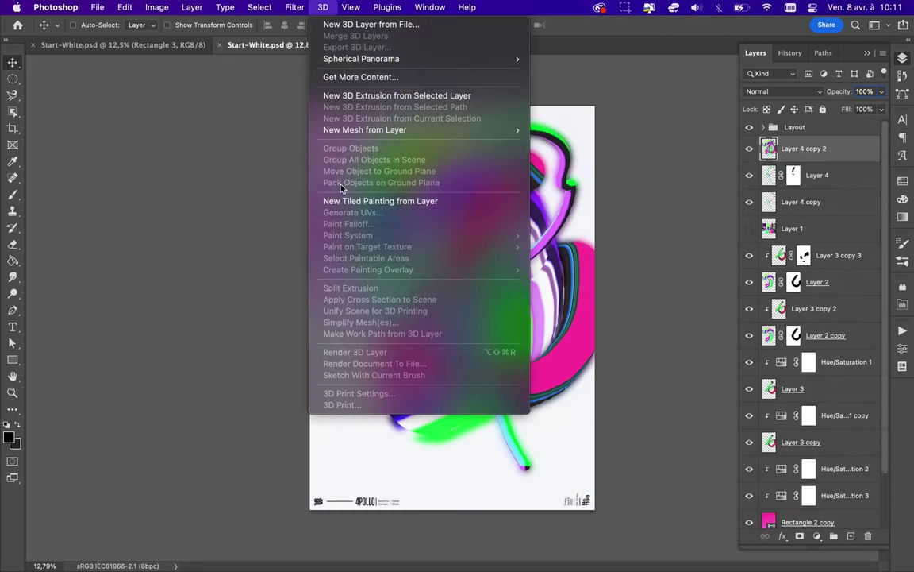
pyautogui.click(452, 268)
pyautogui.click(173, 32)
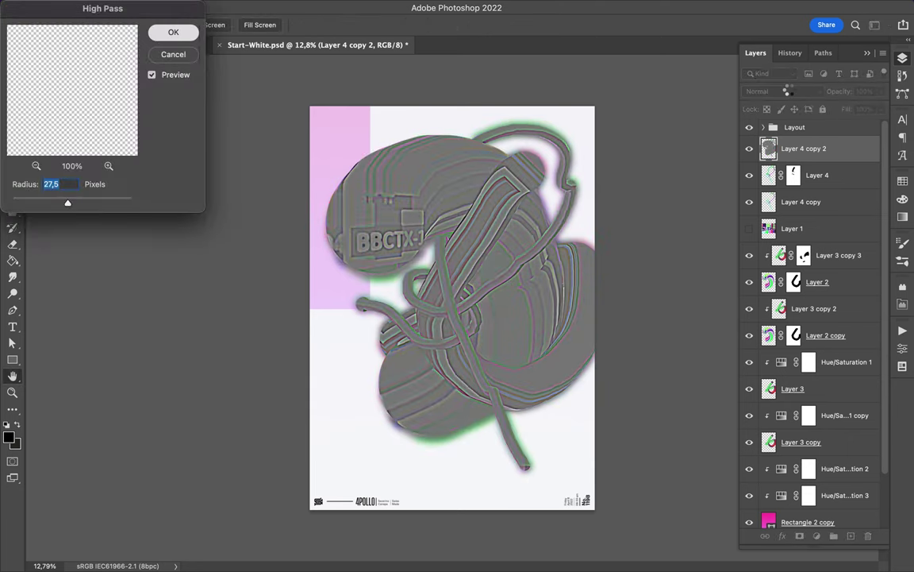
pyautogui.click(782, 91)
pyautogui.click(782, 258)
pyautogui.click(881, 109)
pyautogui.moveTo(832, 129); pyautogui.dragTo(824, 127)
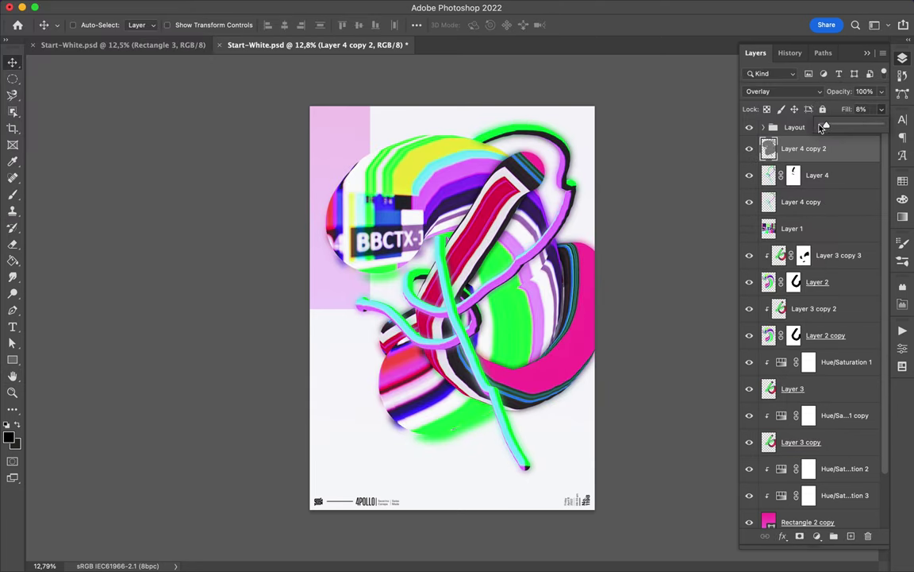
# Add another merged artwork copy as Color Burn at 24% fill, then shift the tint panel lower right
pyautogui.click(822, 186)
pyautogui.scroll(-3, 833, 388)
pyautogui.keyDown('shift'); pyautogui.click(833, 389); pyautogui.keyUp('shift')
pyautogui.scroll(3, 839, 178)
pyautogui.moveTo(839, 178); pyautogui.dragTo(817, 148)
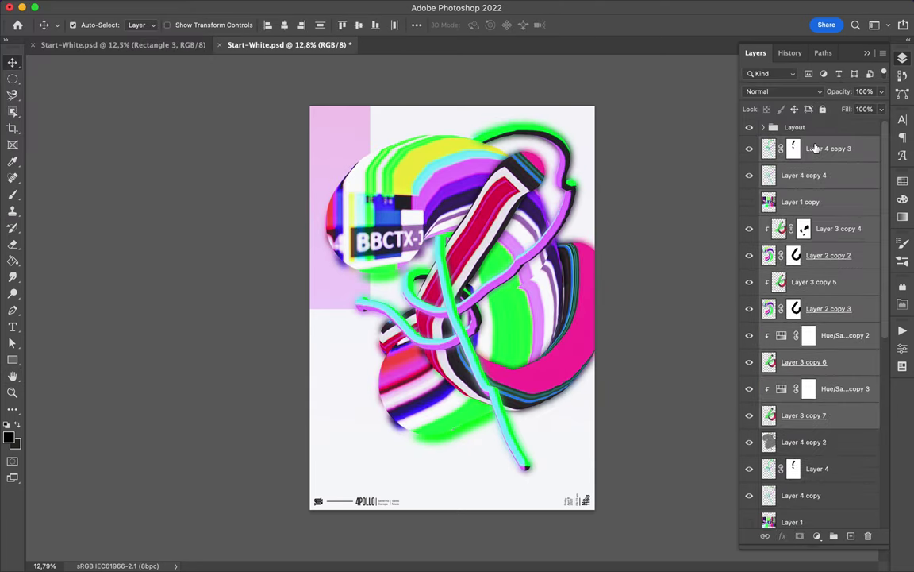
pyautogui.hotkey('ctrl', 'e')
pyautogui.click(782, 92)
pyautogui.click(774, 141)
pyautogui.click(881, 109)
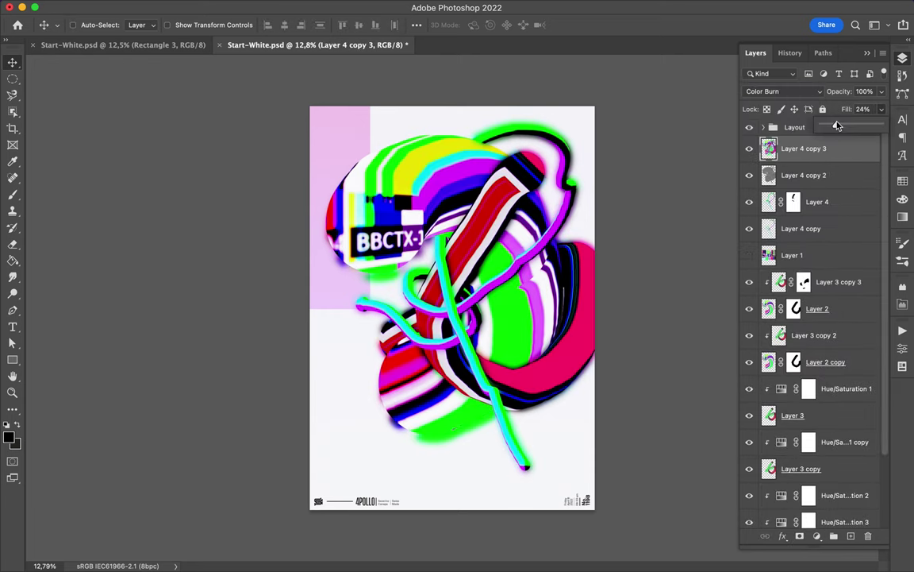
pyautogui.click(837, 127)
pyautogui.moveTo(804, 148)
pyautogui.mouseDown()
pyautogui.moveTo(794, 187)
pyautogui.moveTo(816, 151)
pyautogui.mouseUp()
pyautogui.moveTo(425, 469); pyautogui.dragTo(508, 494)
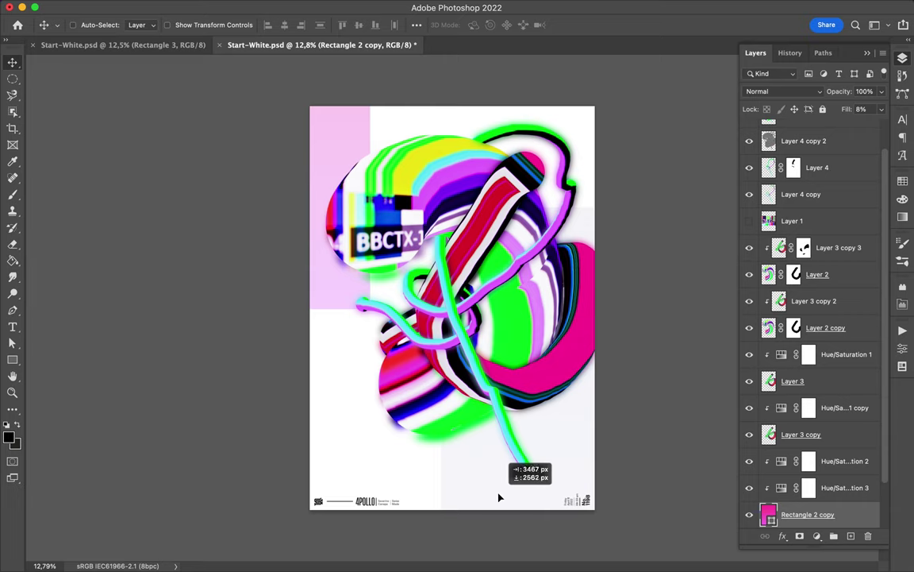
# Save the finished poster document with Cmd+S and stop the recording
pyautogui.press('super+s')
pyautogui.click(625, 7)
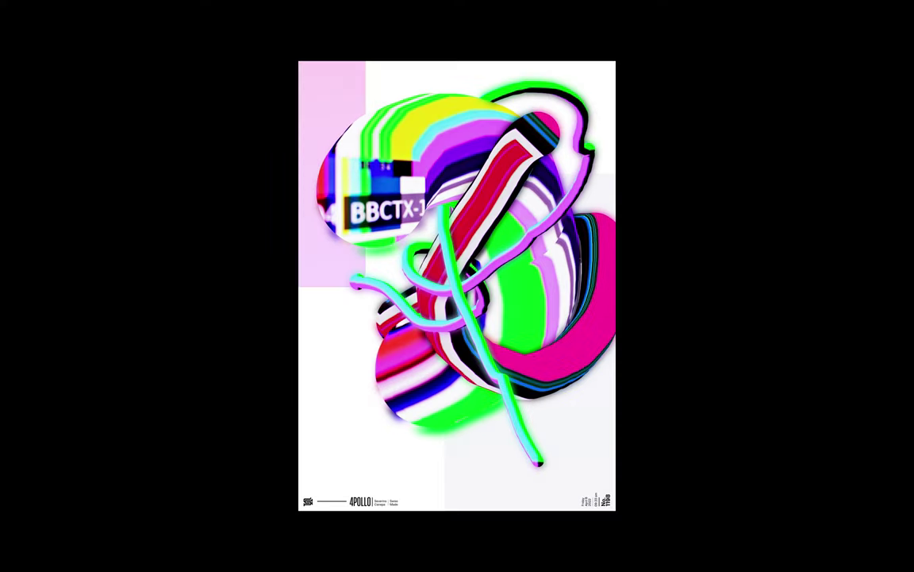